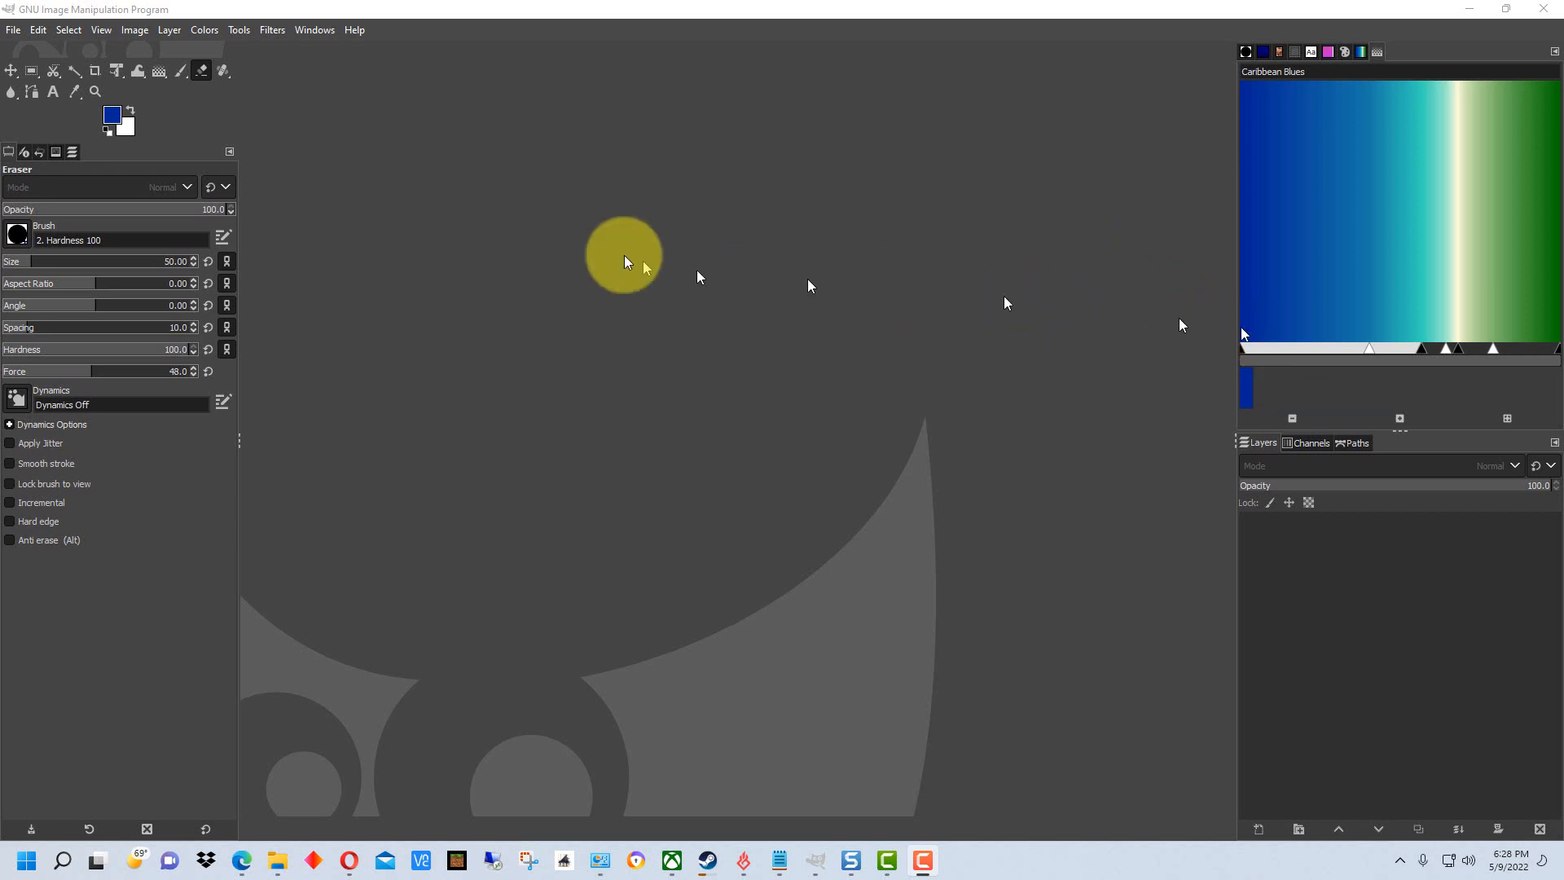
- Open GIMP's preferences and view the folder paths used for plug-ins
{"action": "left_click", "coordinate": [39, 30]}
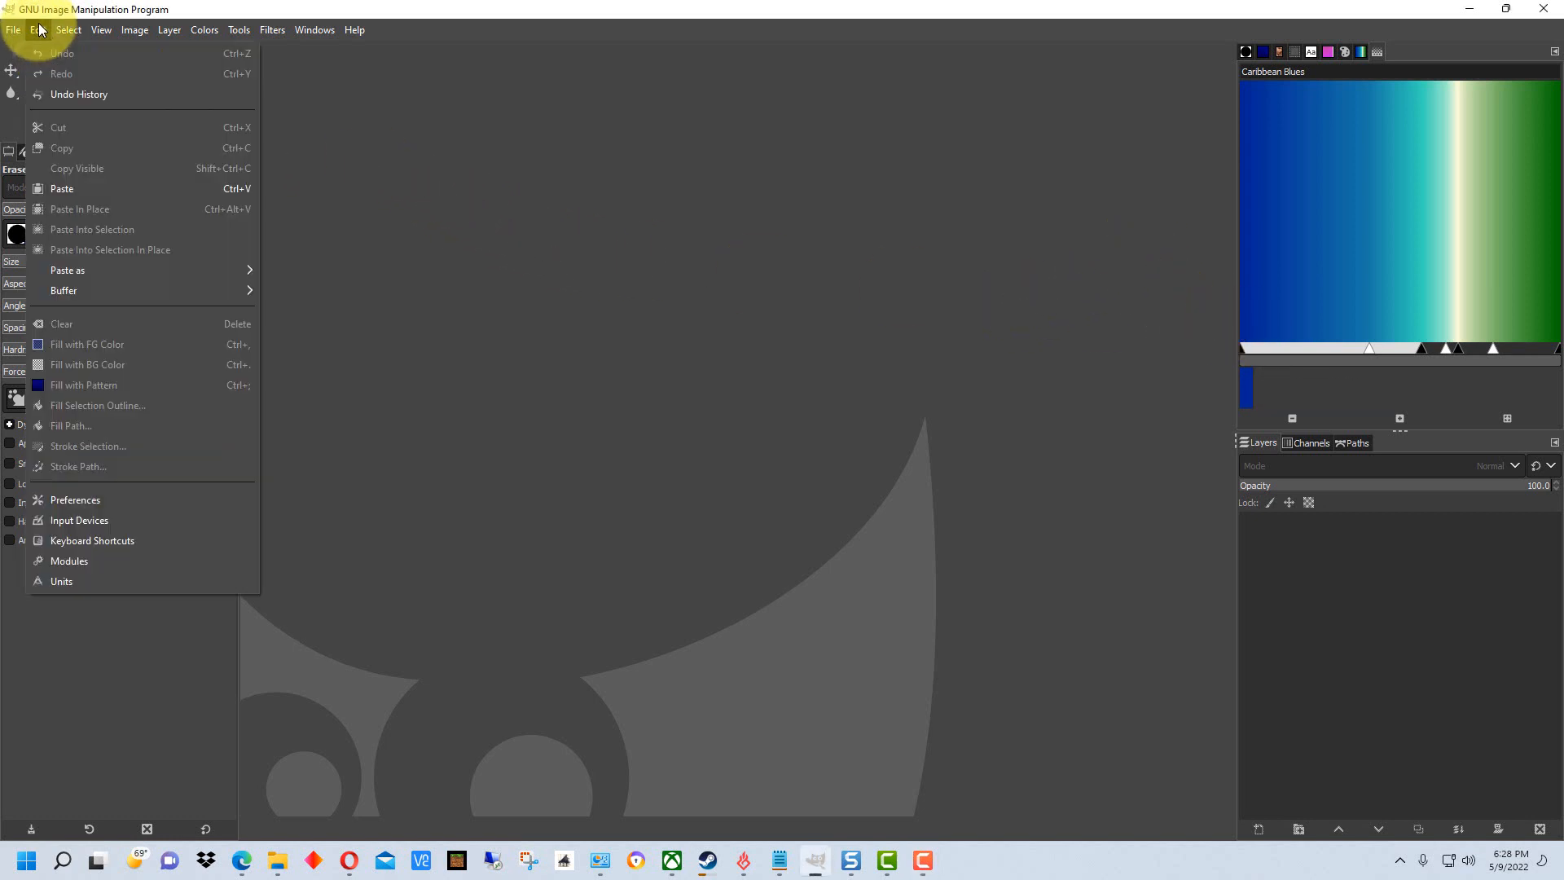
{"action": "left_click", "coordinate": [125, 503]}
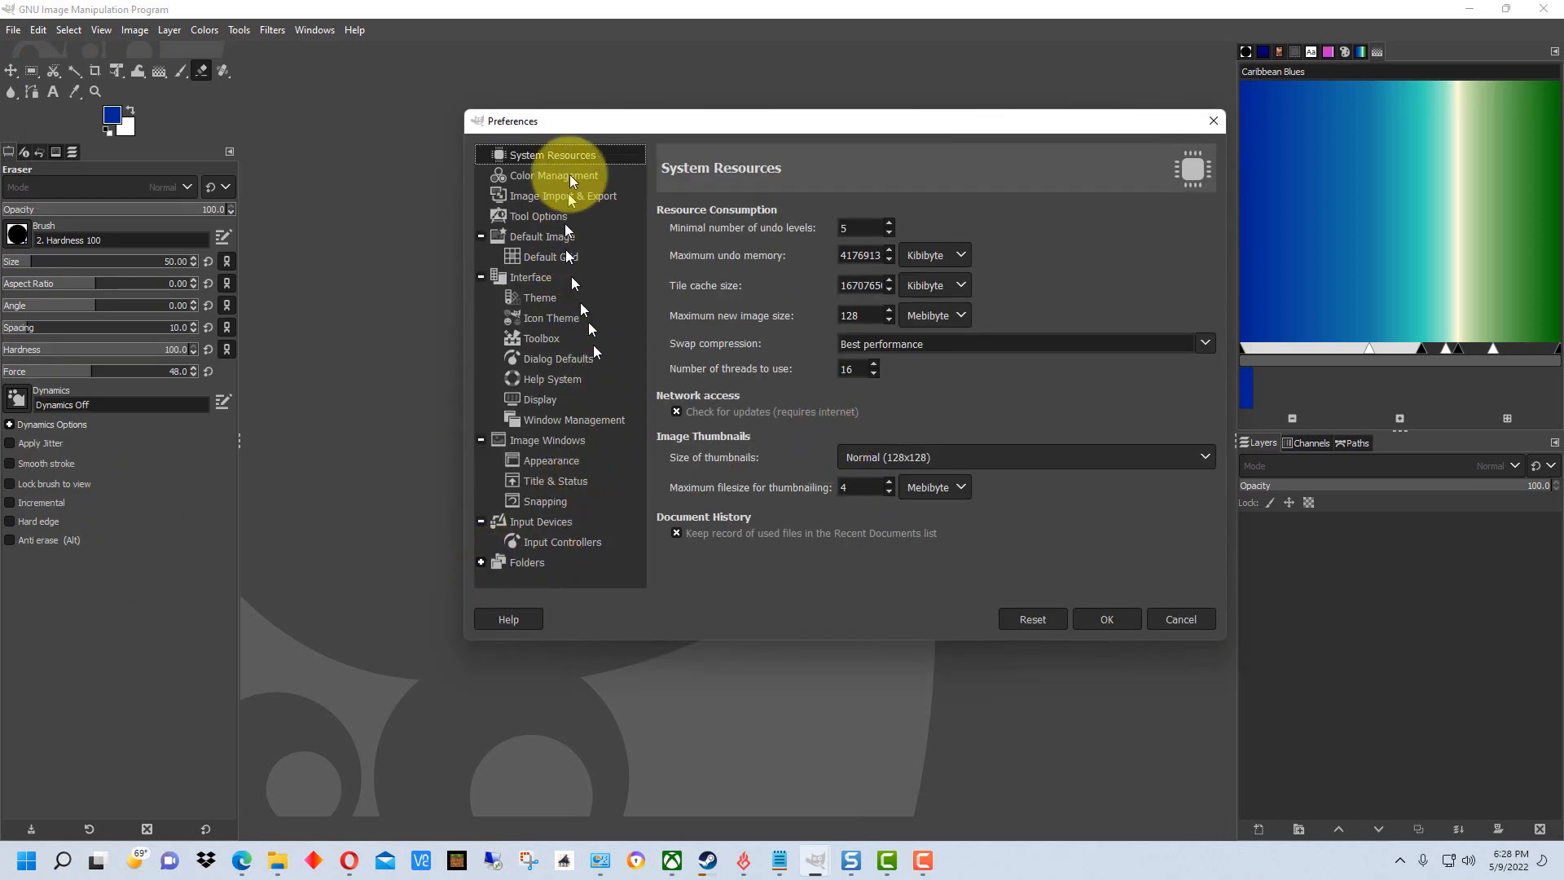
{"action": "left_click", "coordinate": [480, 561]}
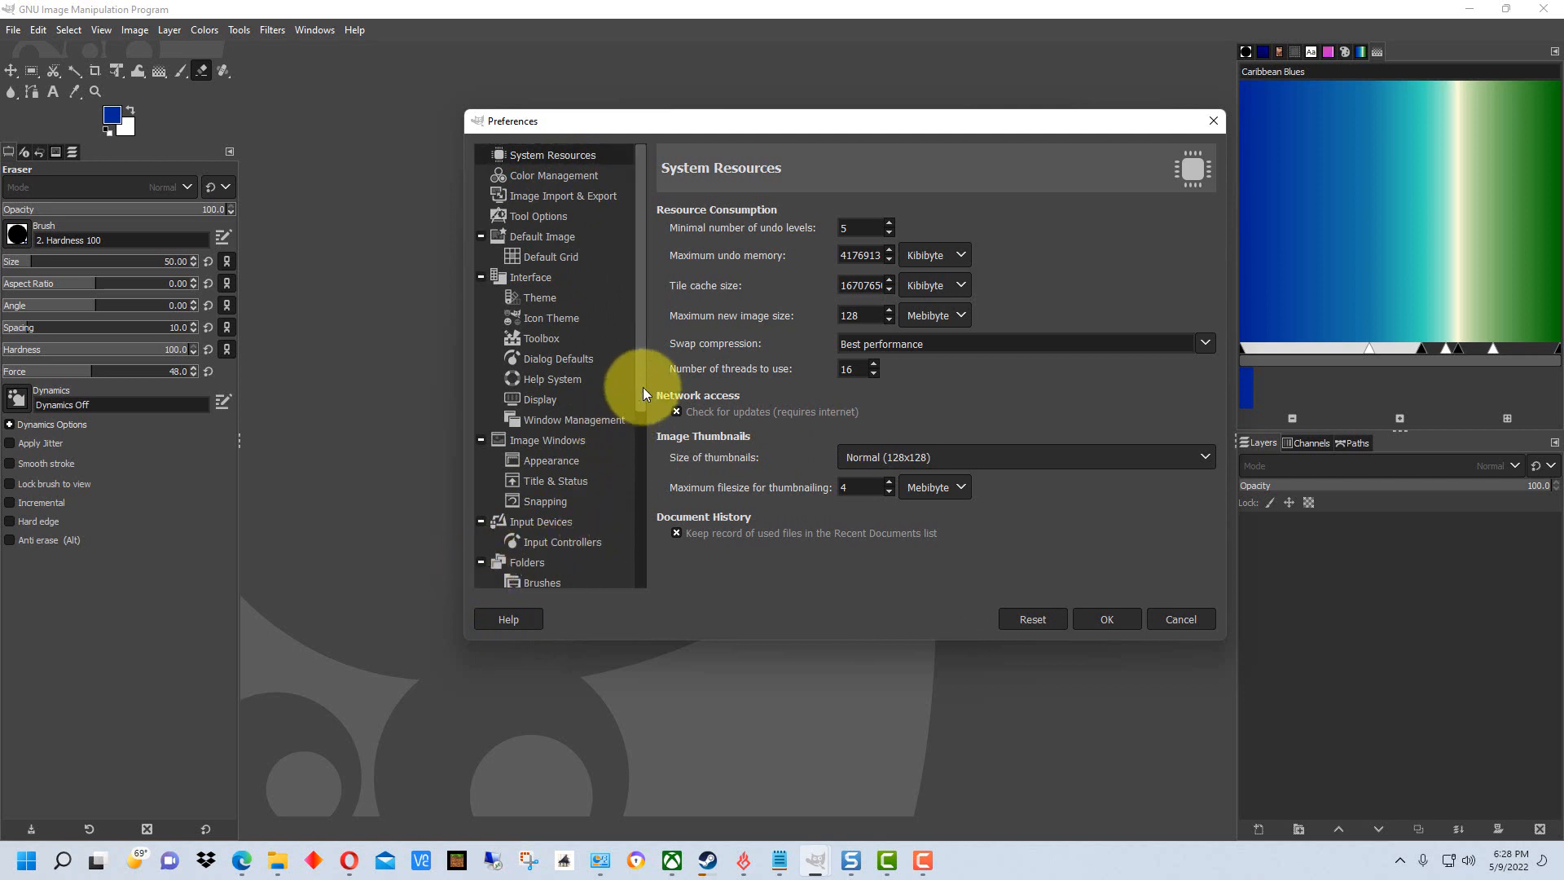
{"action": "left_click_drag", "start_coordinate": [643, 388], "coordinate": [657, 583]}
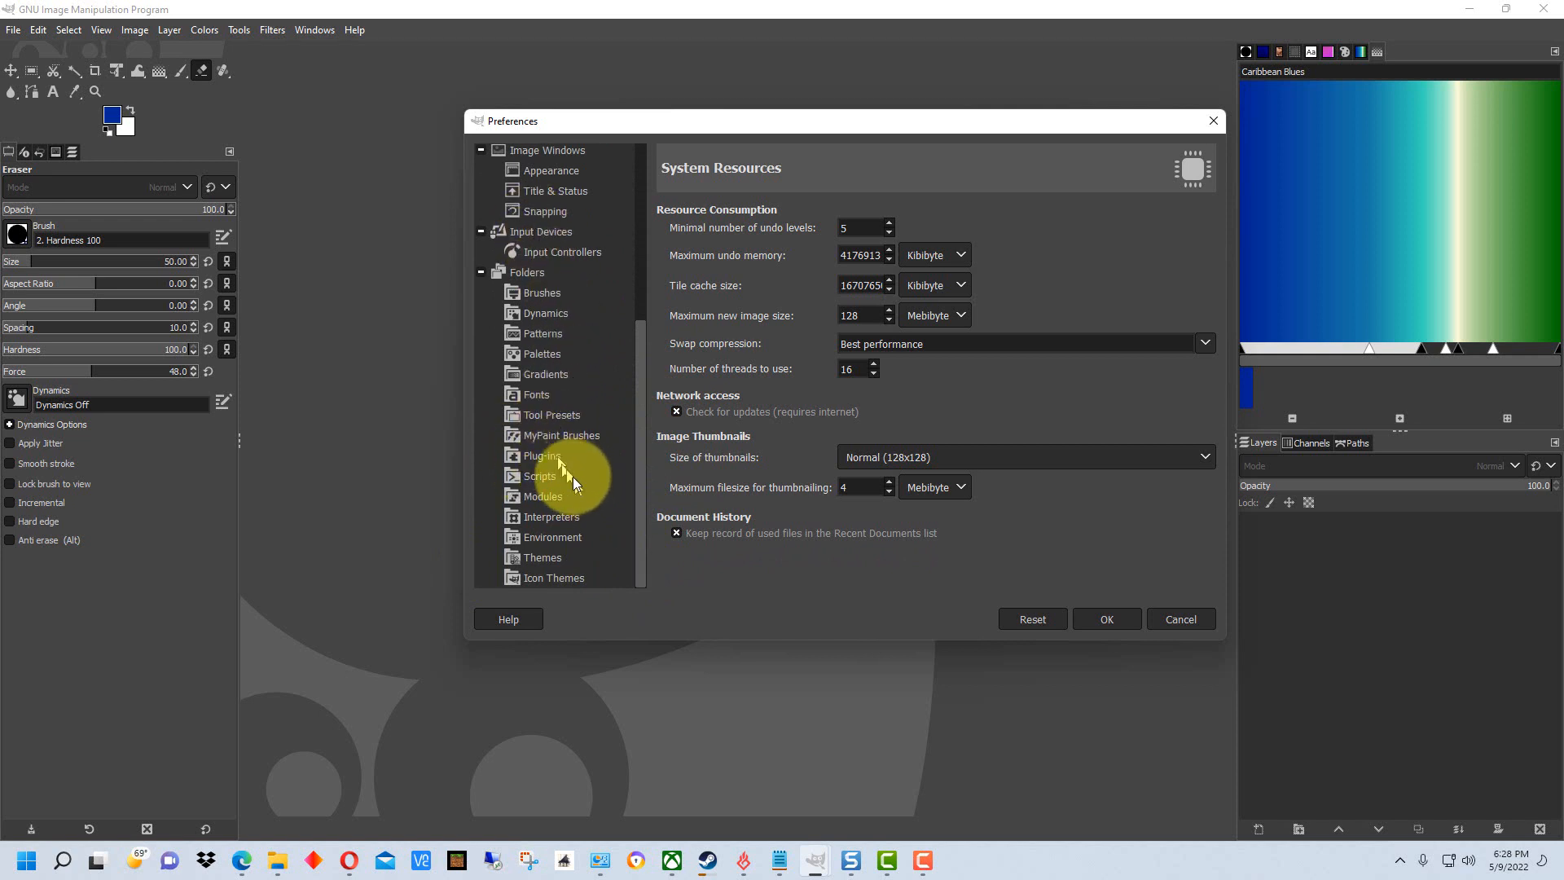
{"action": "left_click", "coordinate": [544, 455]}
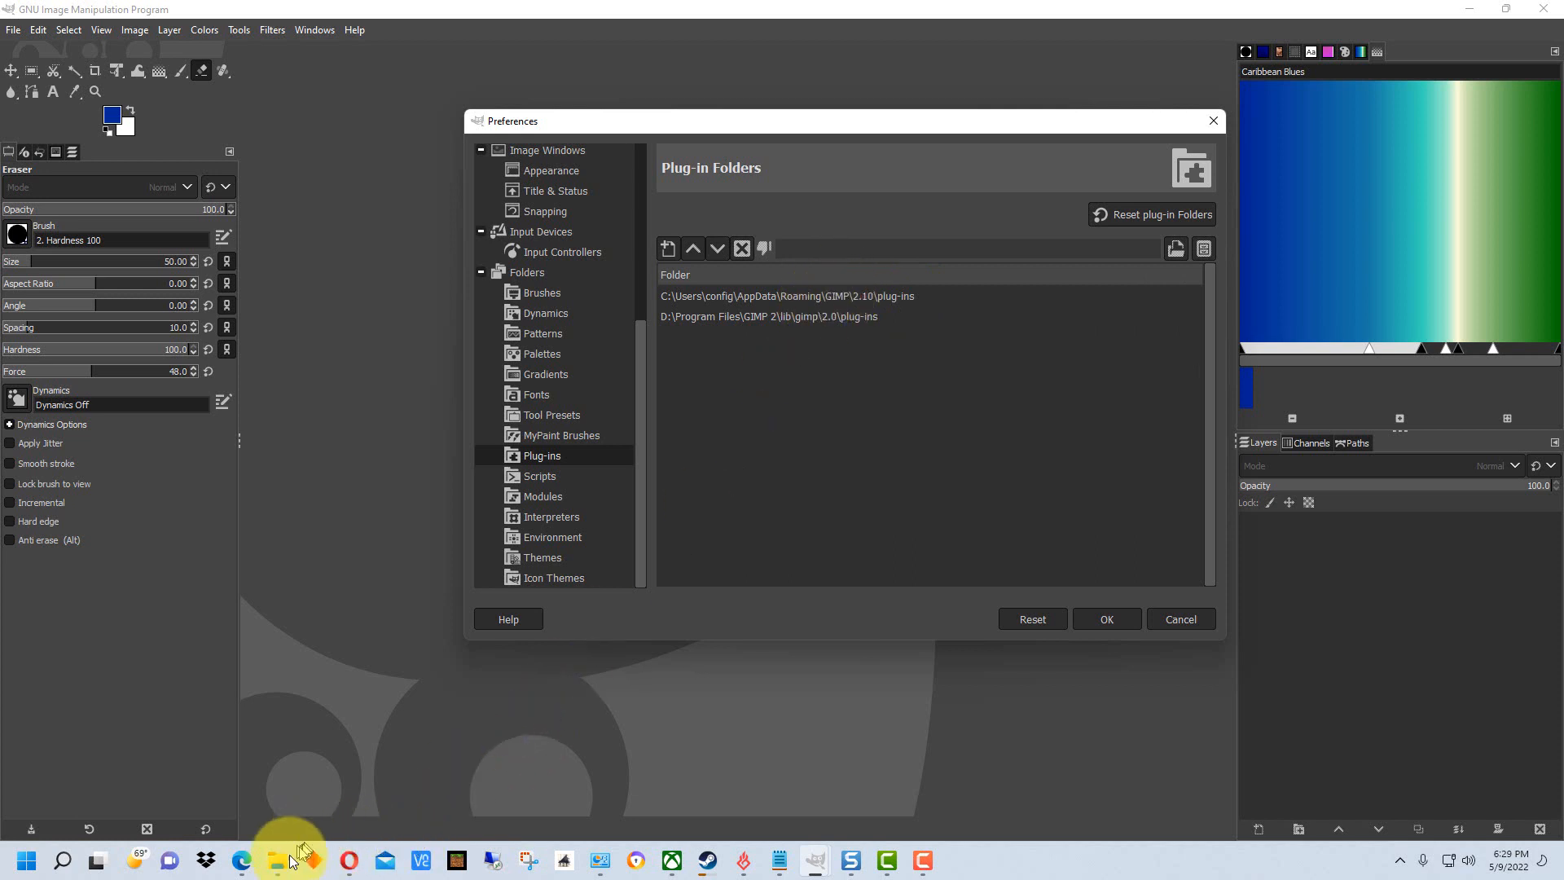
- Switch to the File Explorer window at AppData\Roaming\GIMP and look at the 2.10 folder
{"action": "mouse_move", "coordinate": [279, 864]}
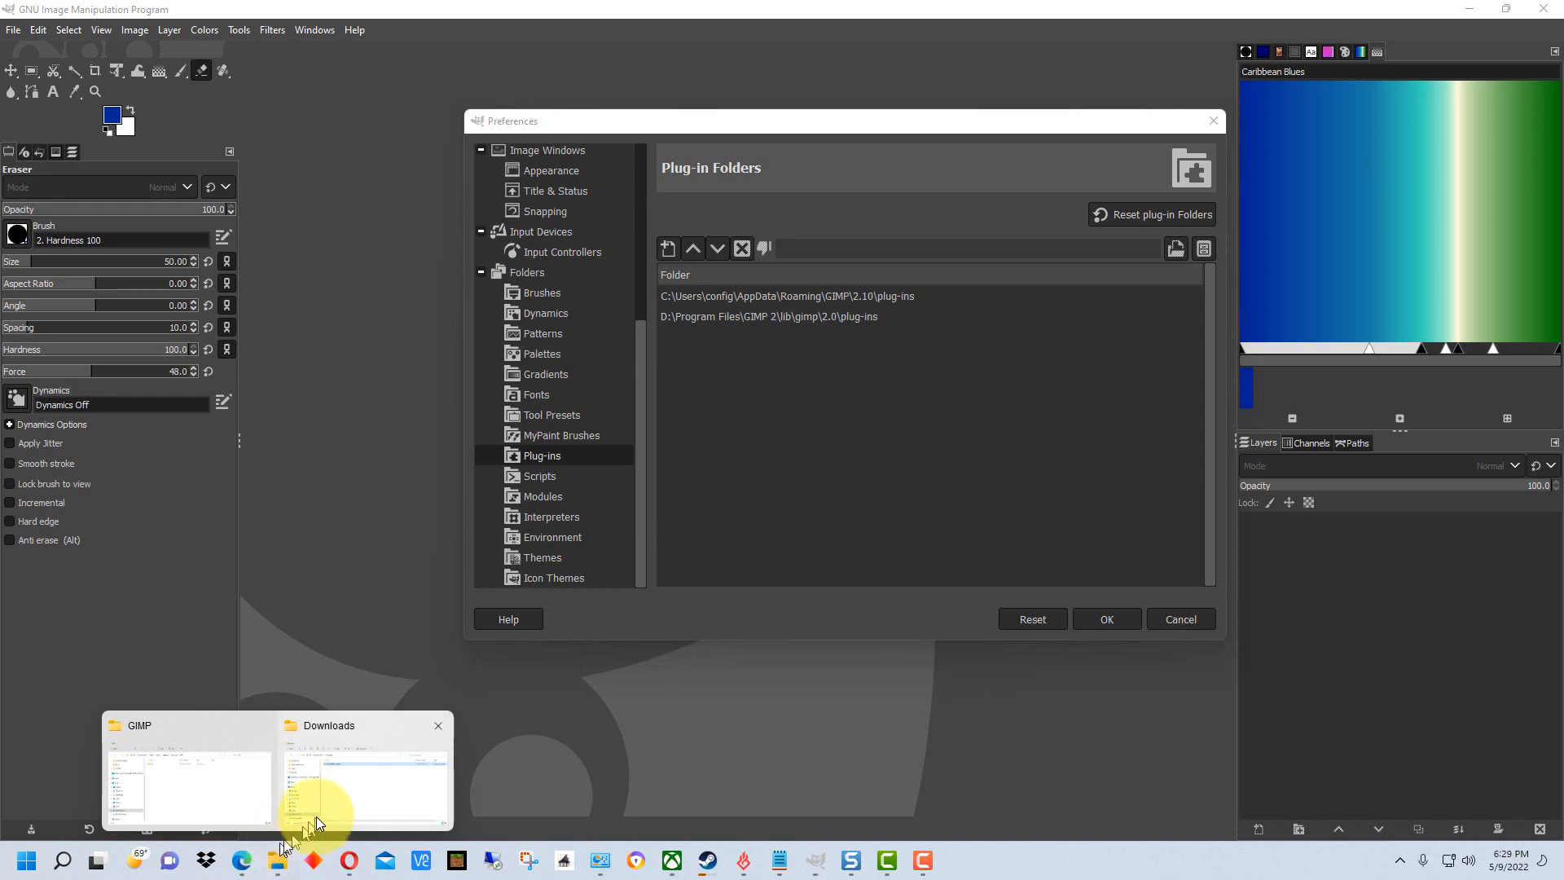
{"action": "mouse_move", "coordinate": [321, 814]}
{"action": "left_click", "coordinate": [192, 774]}
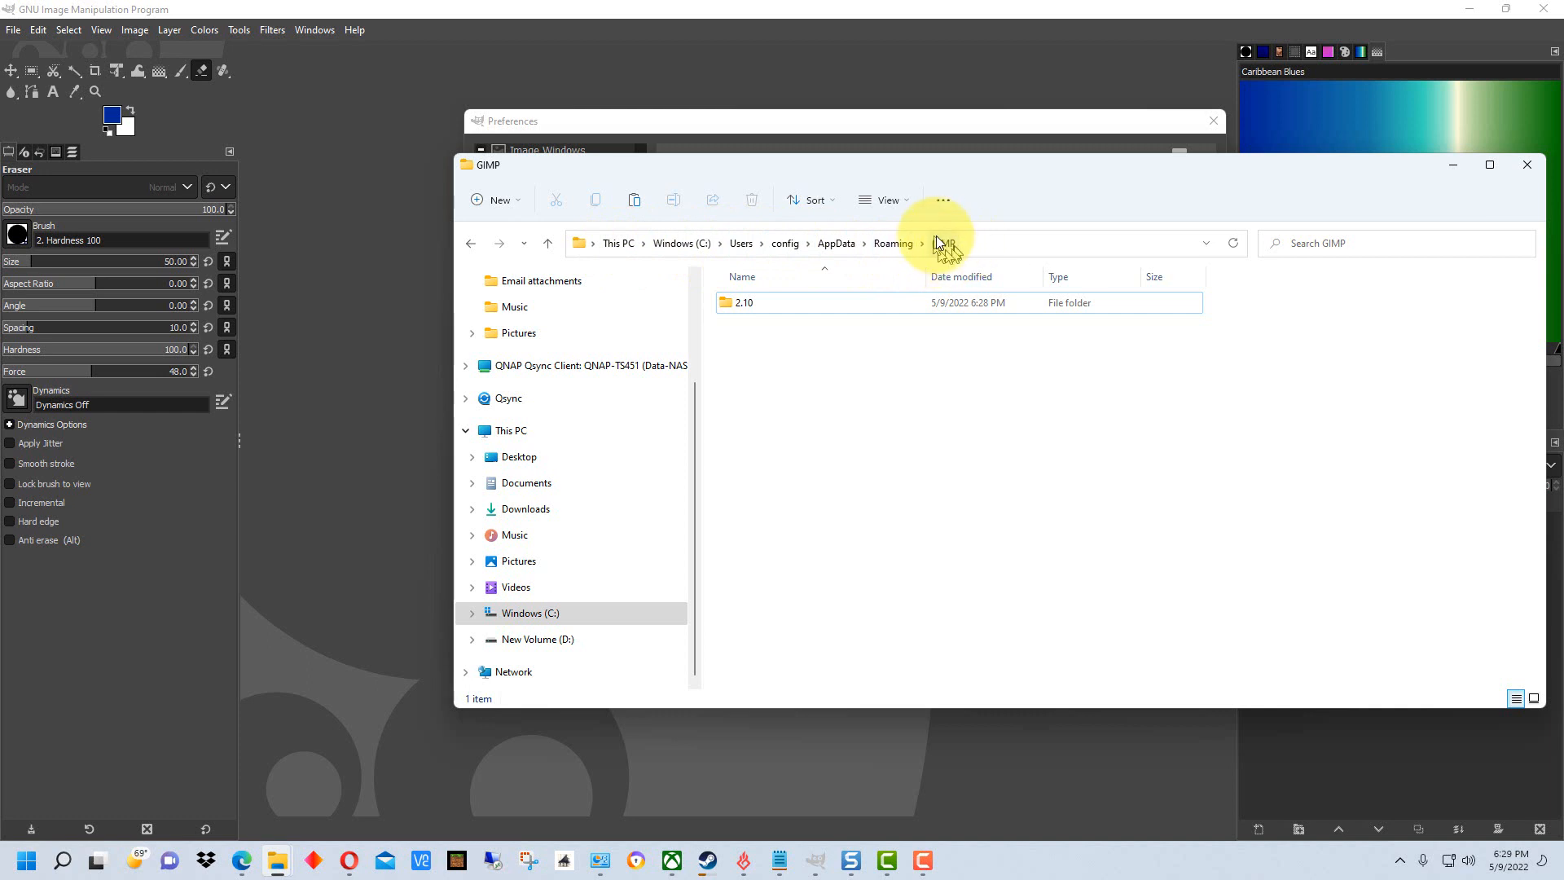
{"action": "left_click", "coordinate": [751, 306]}
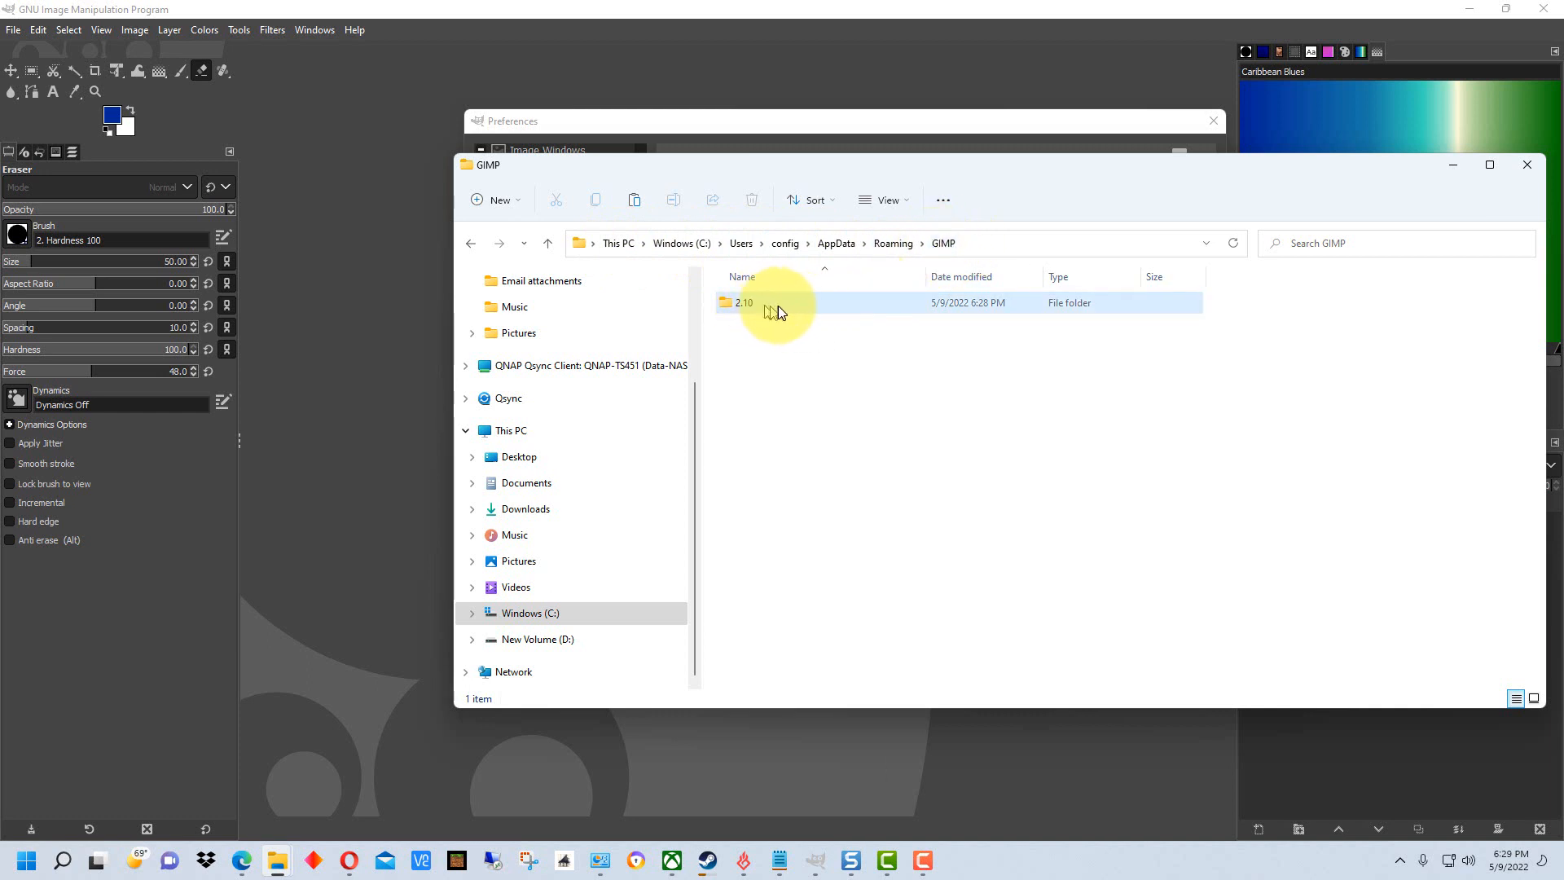
{"action": "mouse_move", "coordinate": [756, 307]}
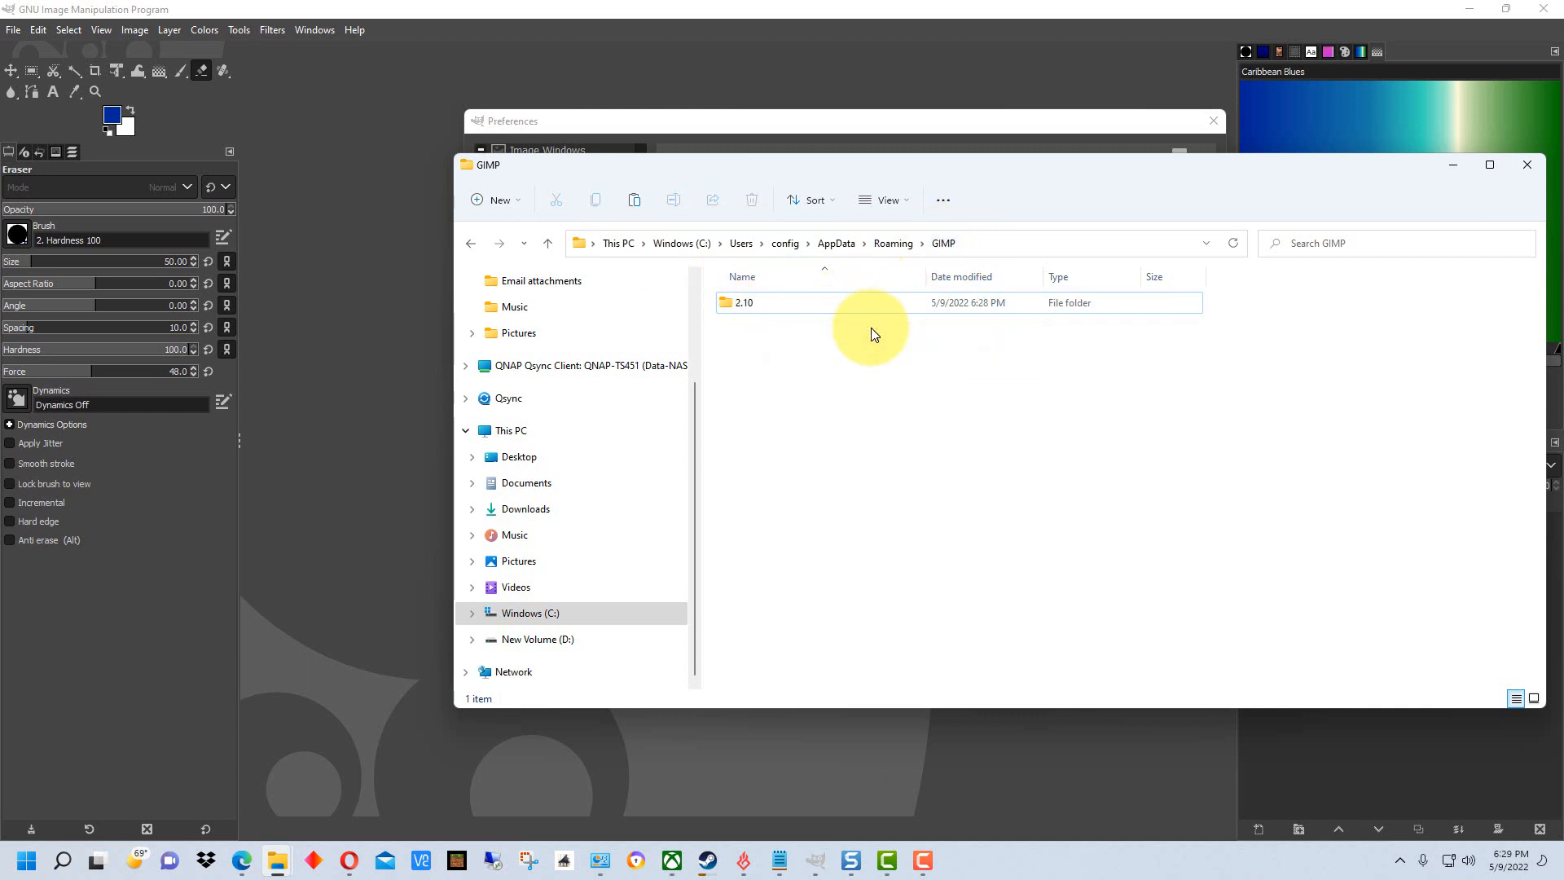
{"action": "left_click", "coordinate": [1119, 305]}
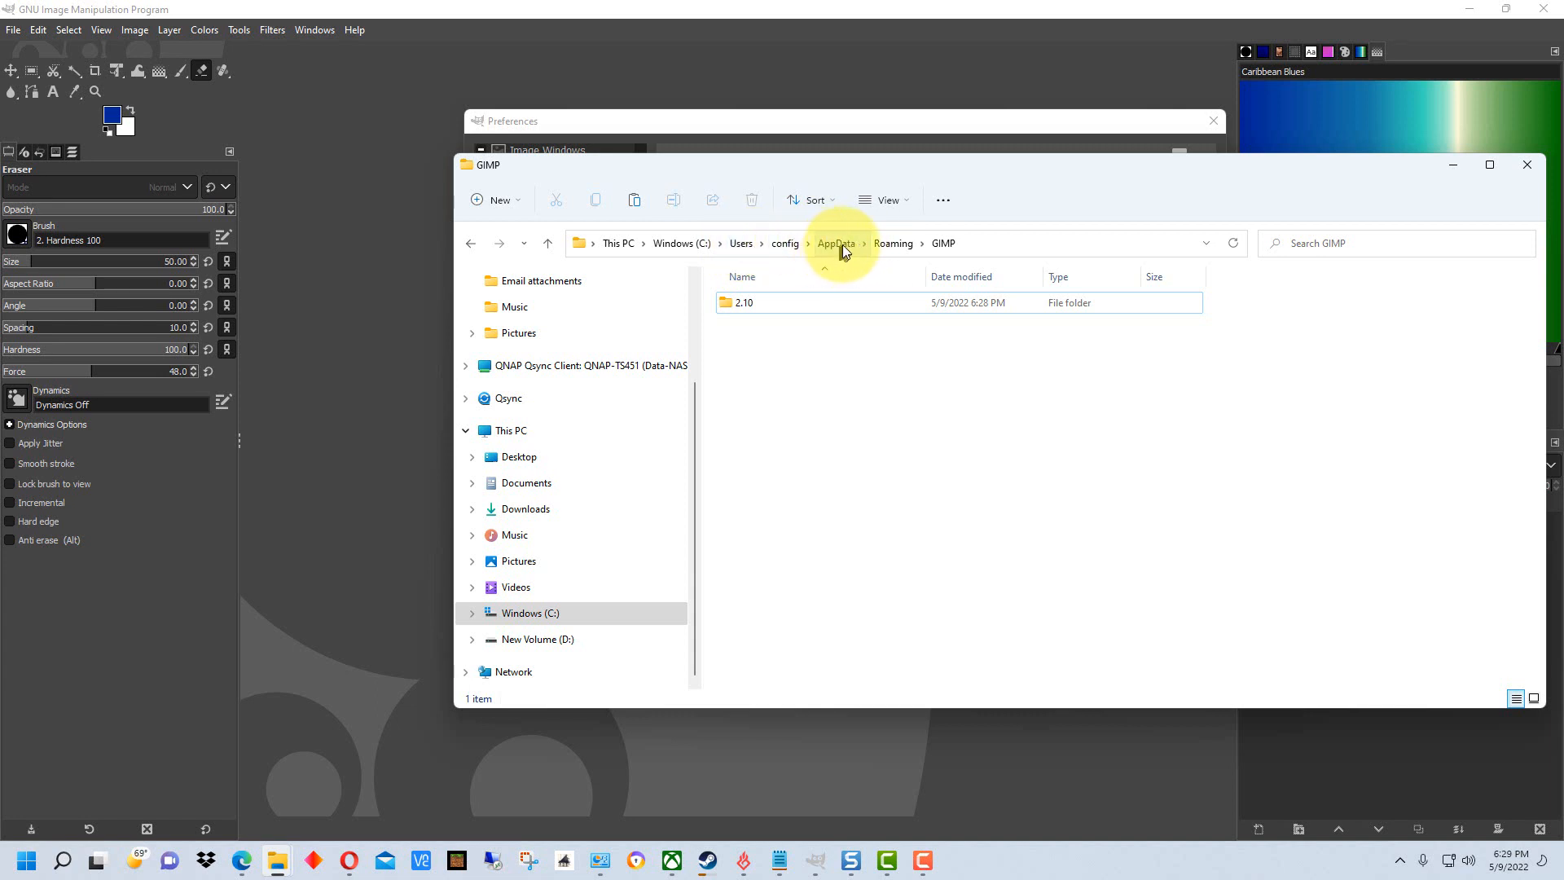
- Check in File Explorer's folder options whether hidden files, folders and drives are shown, and close the options
{"action": "left_click", "coordinate": [943, 202]}
{"action": "left_click", "coordinate": [876, 415]}
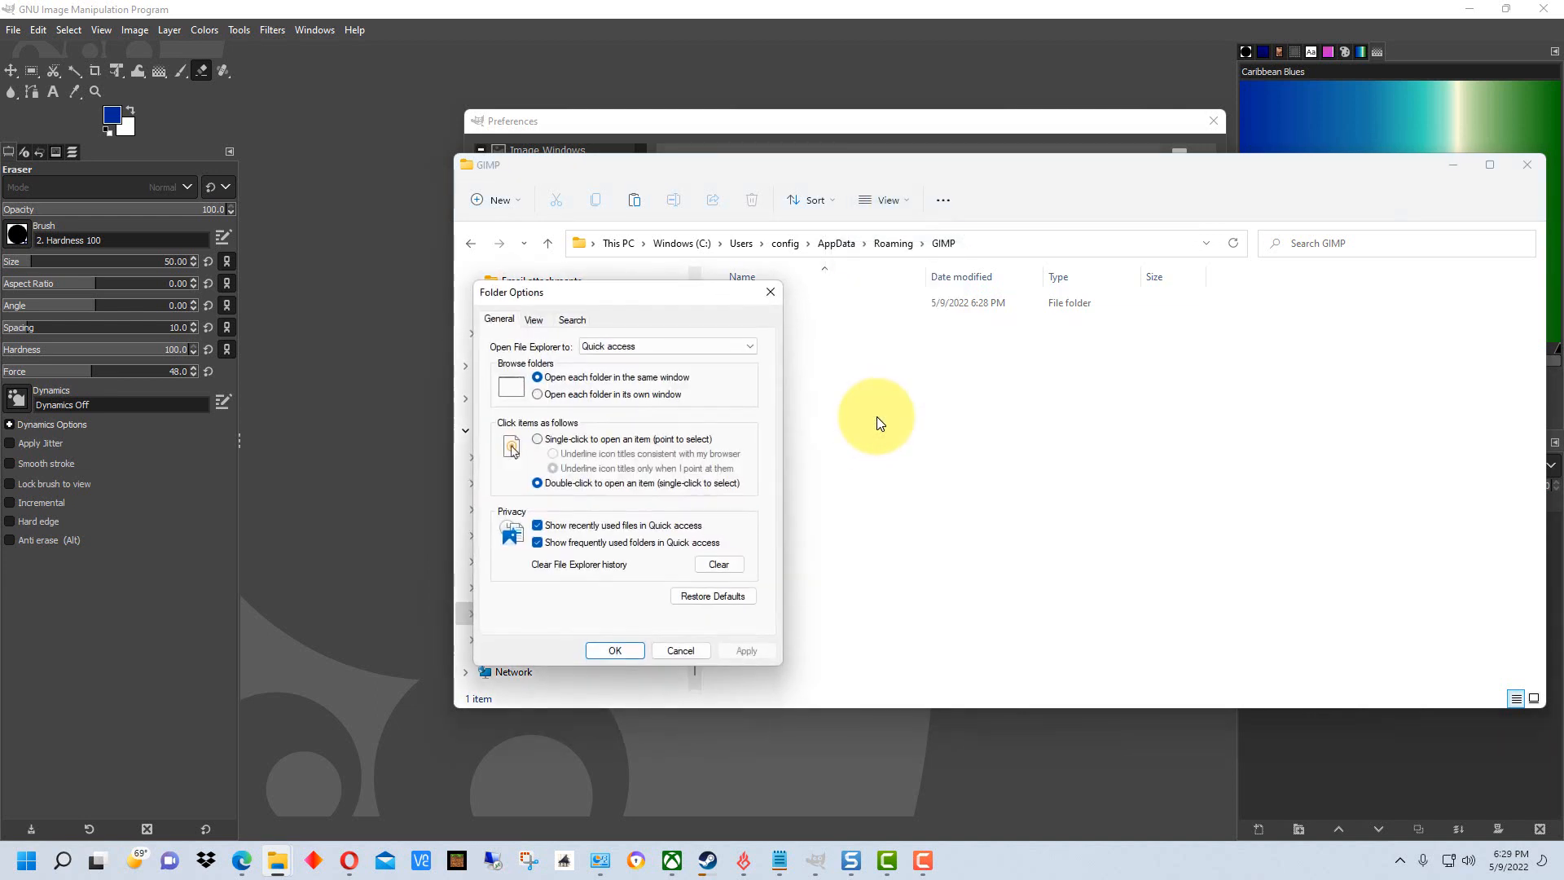
{"action": "left_click", "coordinate": [535, 320]}
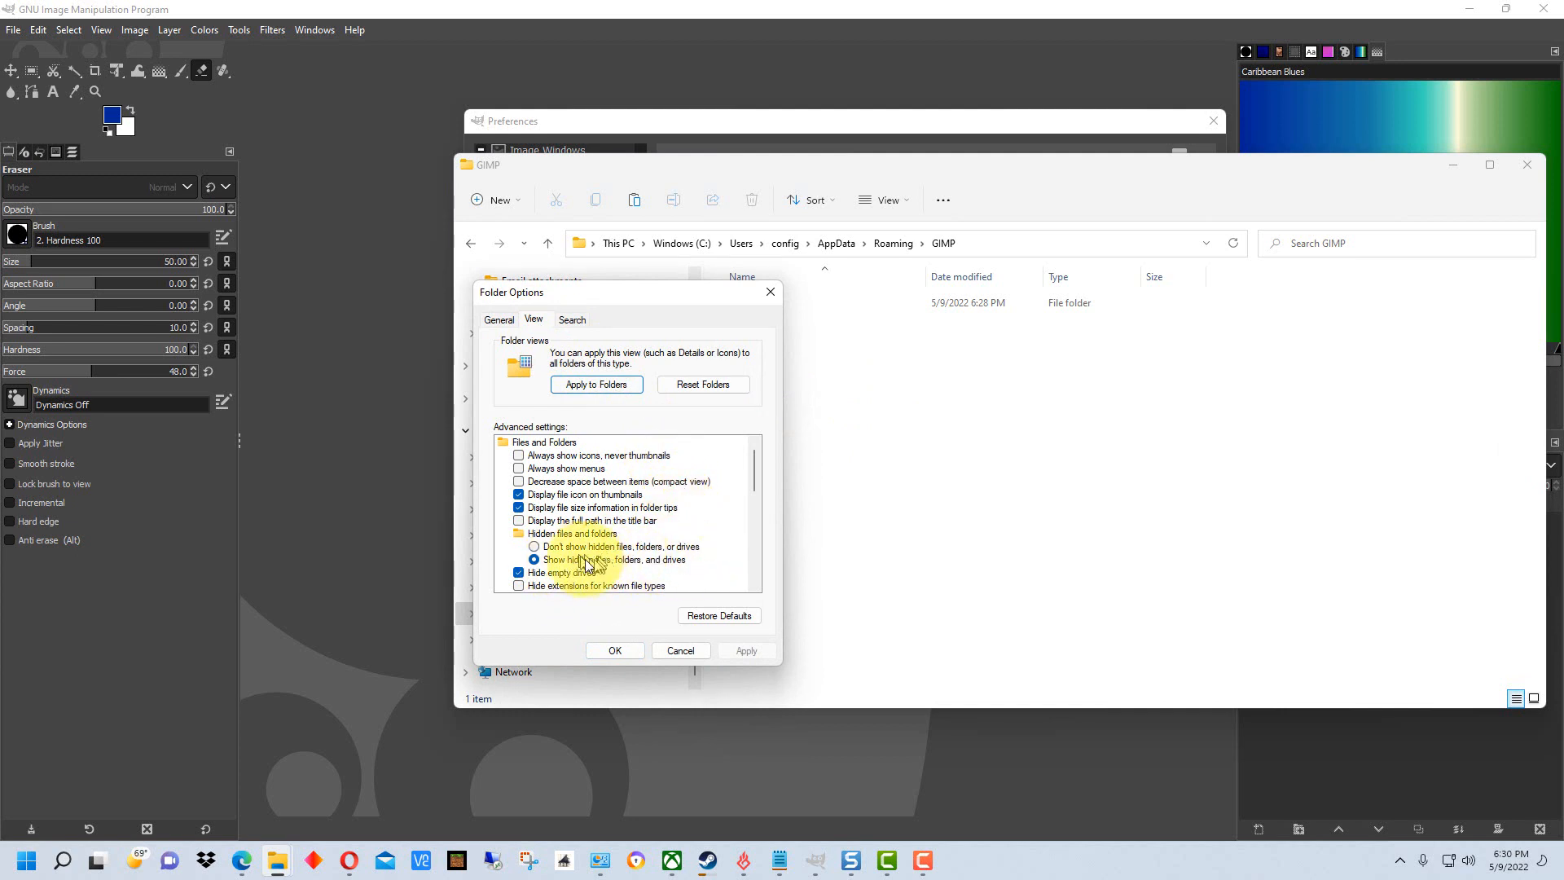
{"action": "left_click", "coordinate": [772, 293]}
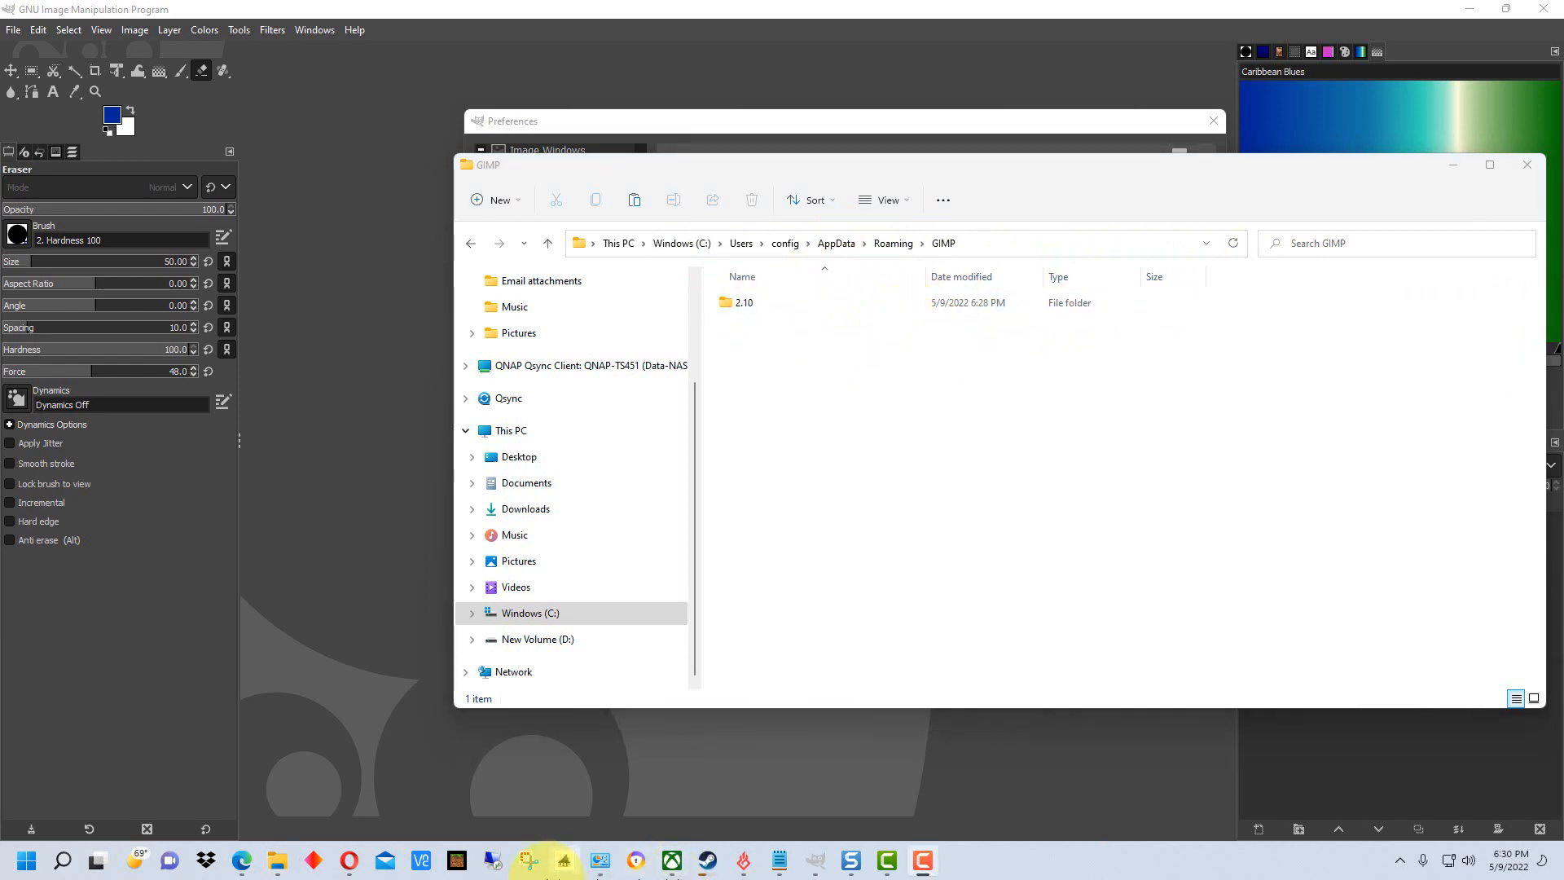
- Switch to Edge and view the download options for the code of the Diolinux/PhotoGIMP repository on GitHub
{"action": "left_click", "coordinate": [242, 860]}
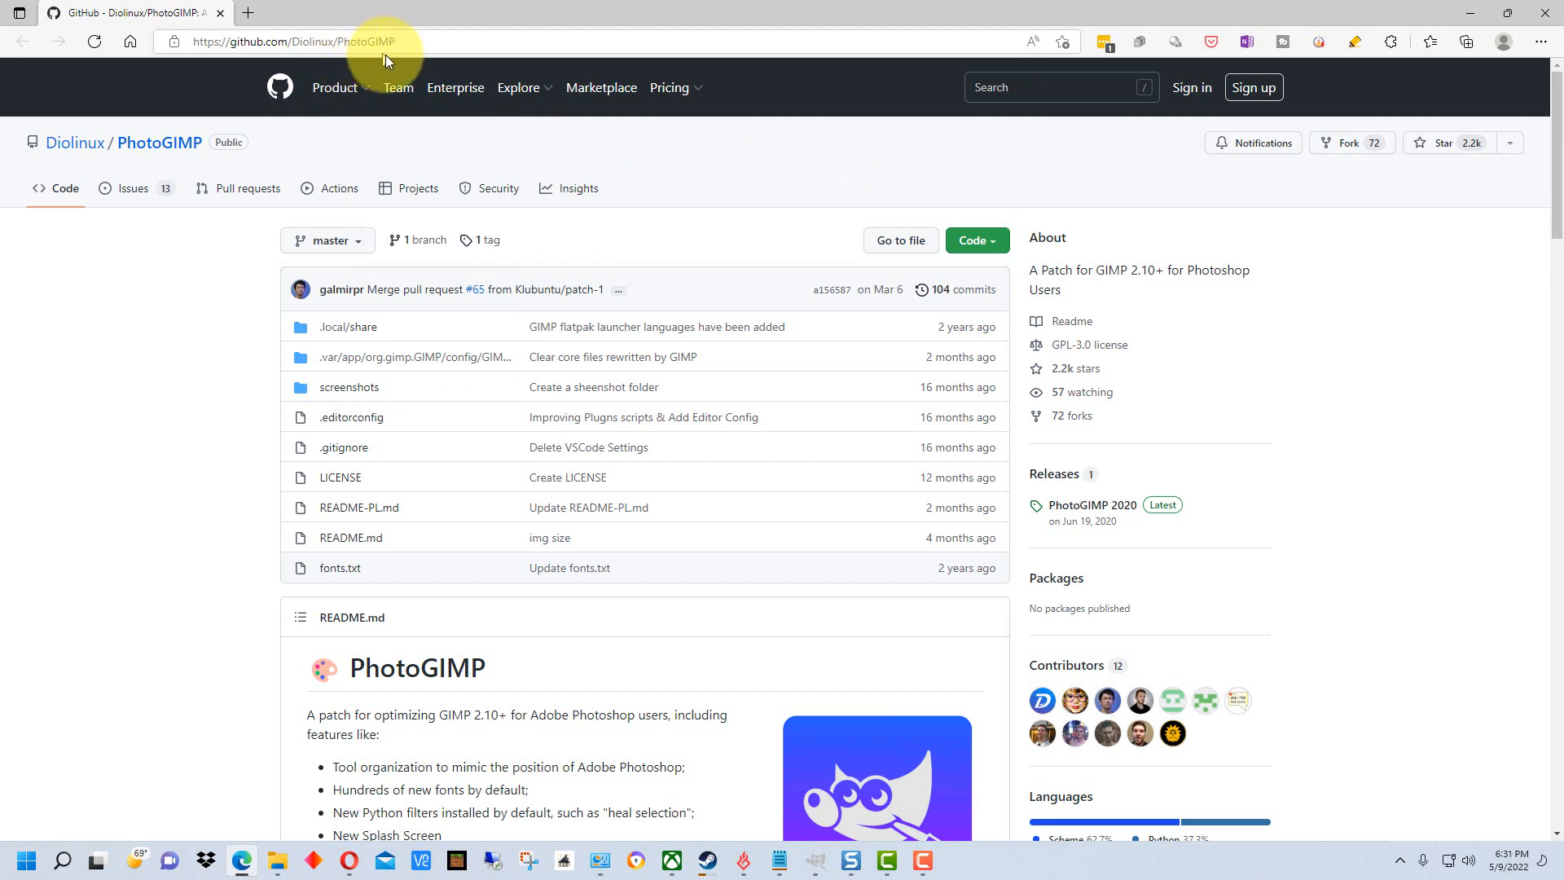
{"action": "mouse_move", "coordinate": [519, 87]}
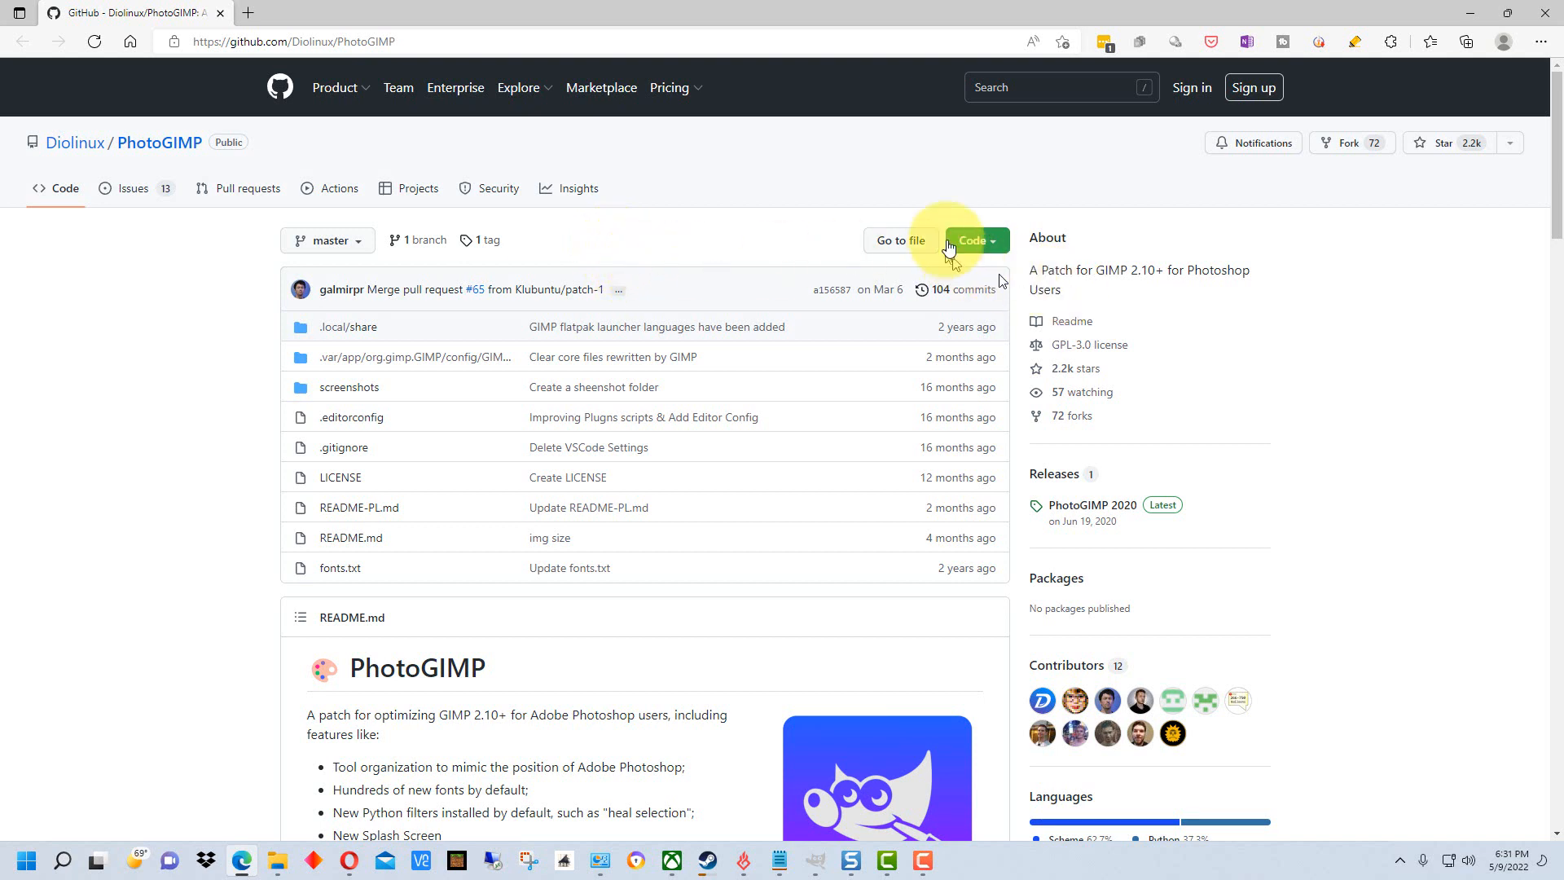
{"action": "left_click", "coordinate": [1001, 243]}
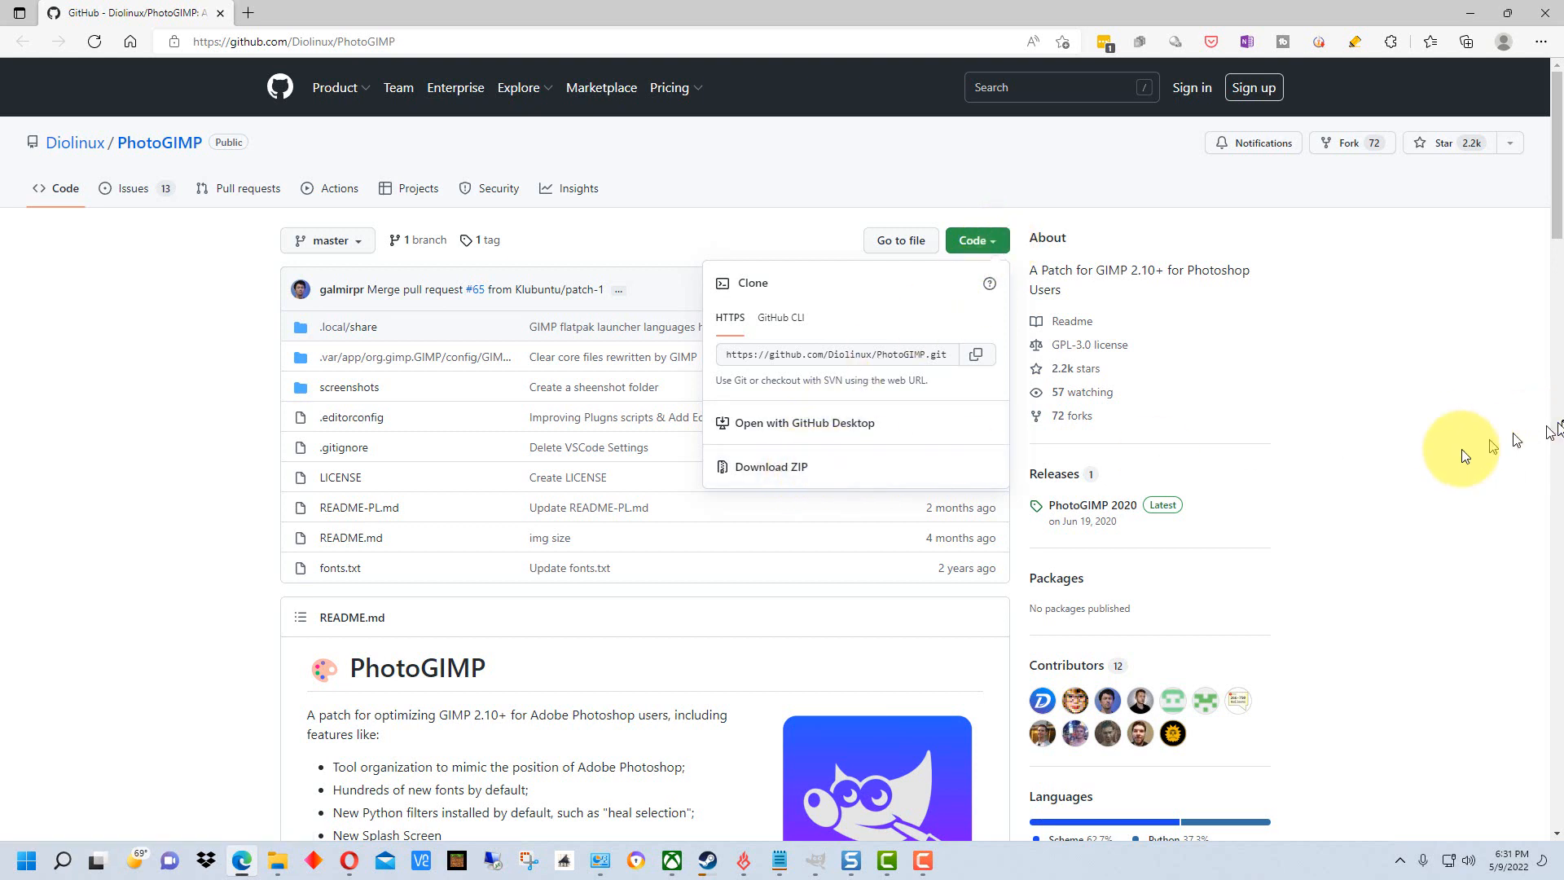
{"action": "left_click", "coordinate": [1523, 536]}
- Switch to File Explorer's Downloads folder, open PhotoGIMP-master.zip and browse to PhotoGIMP-master\.var\app\org.gimp.GIMP\config\GIMP
{"action": "left_click", "coordinate": [278, 860]}
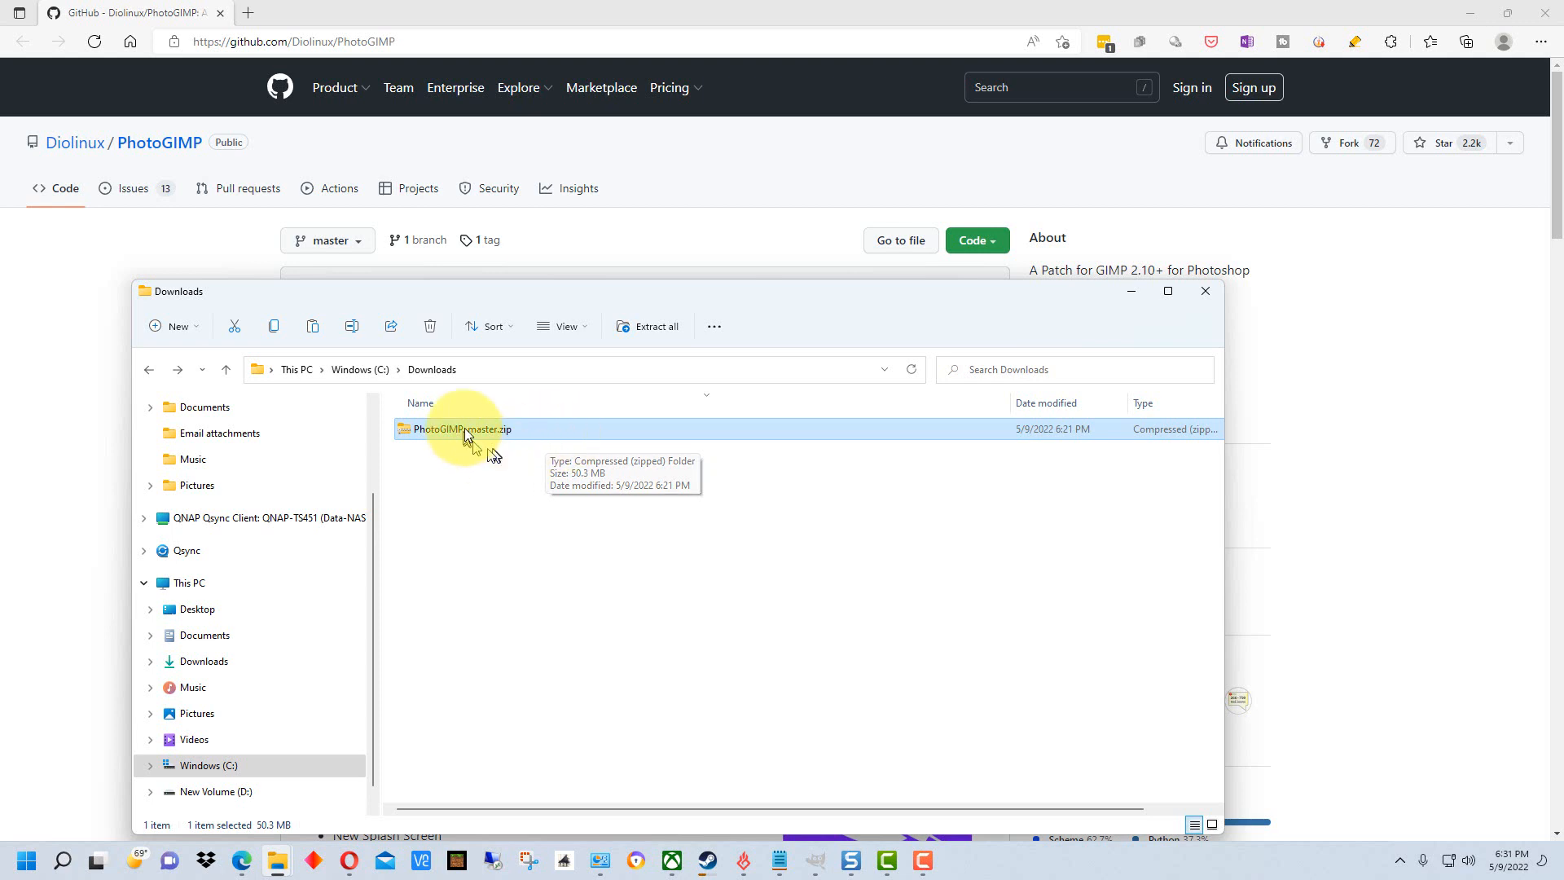
{"action": "double_click", "coordinate": [544, 430]}
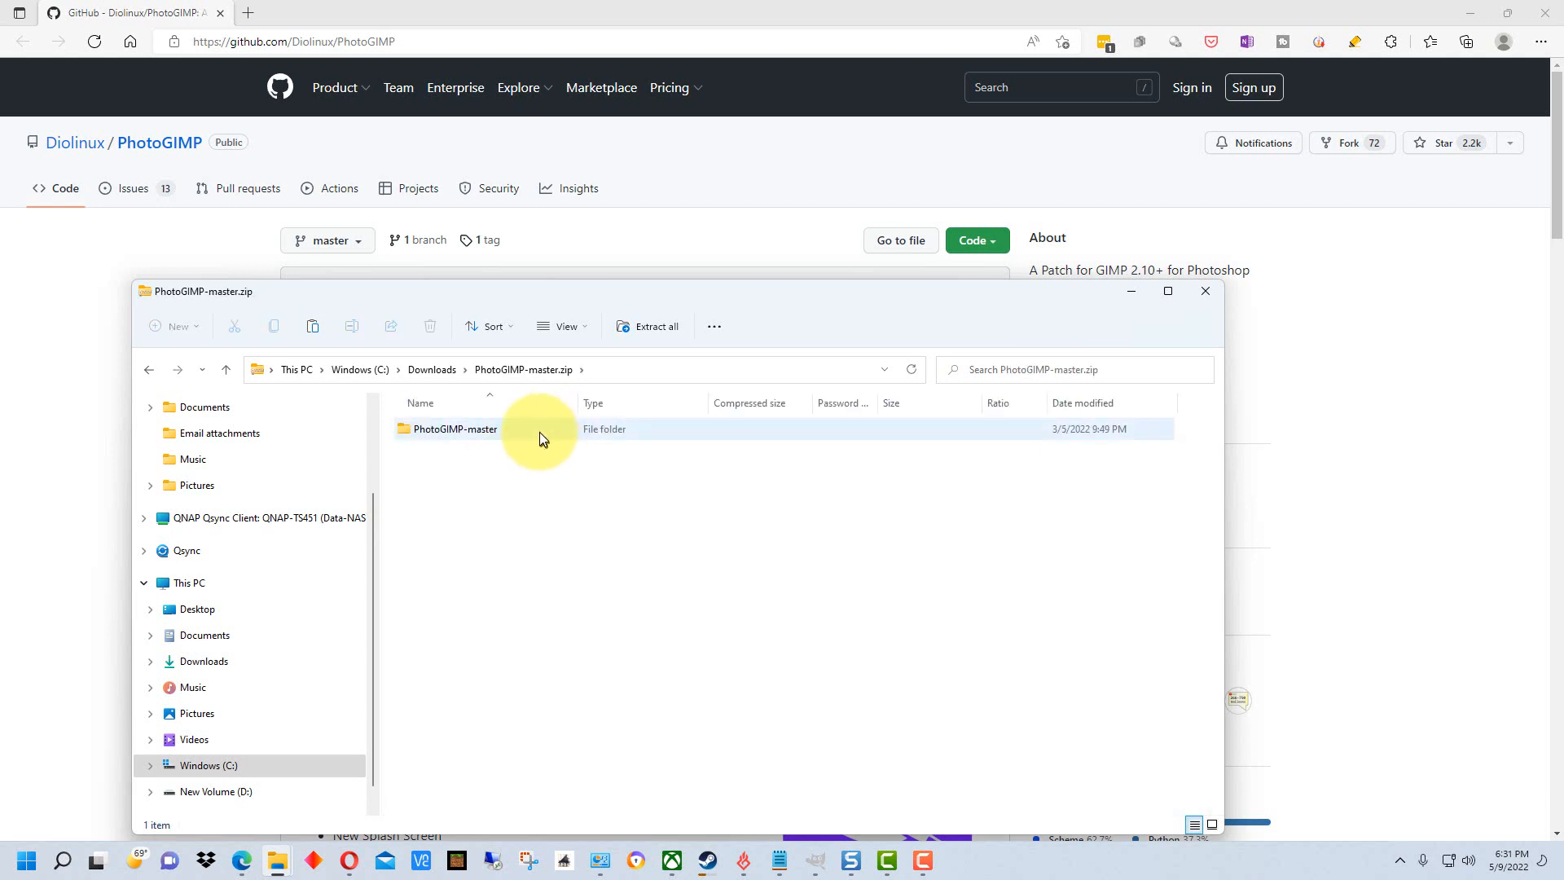
{"action": "double_click", "coordinate": [452, 432]}
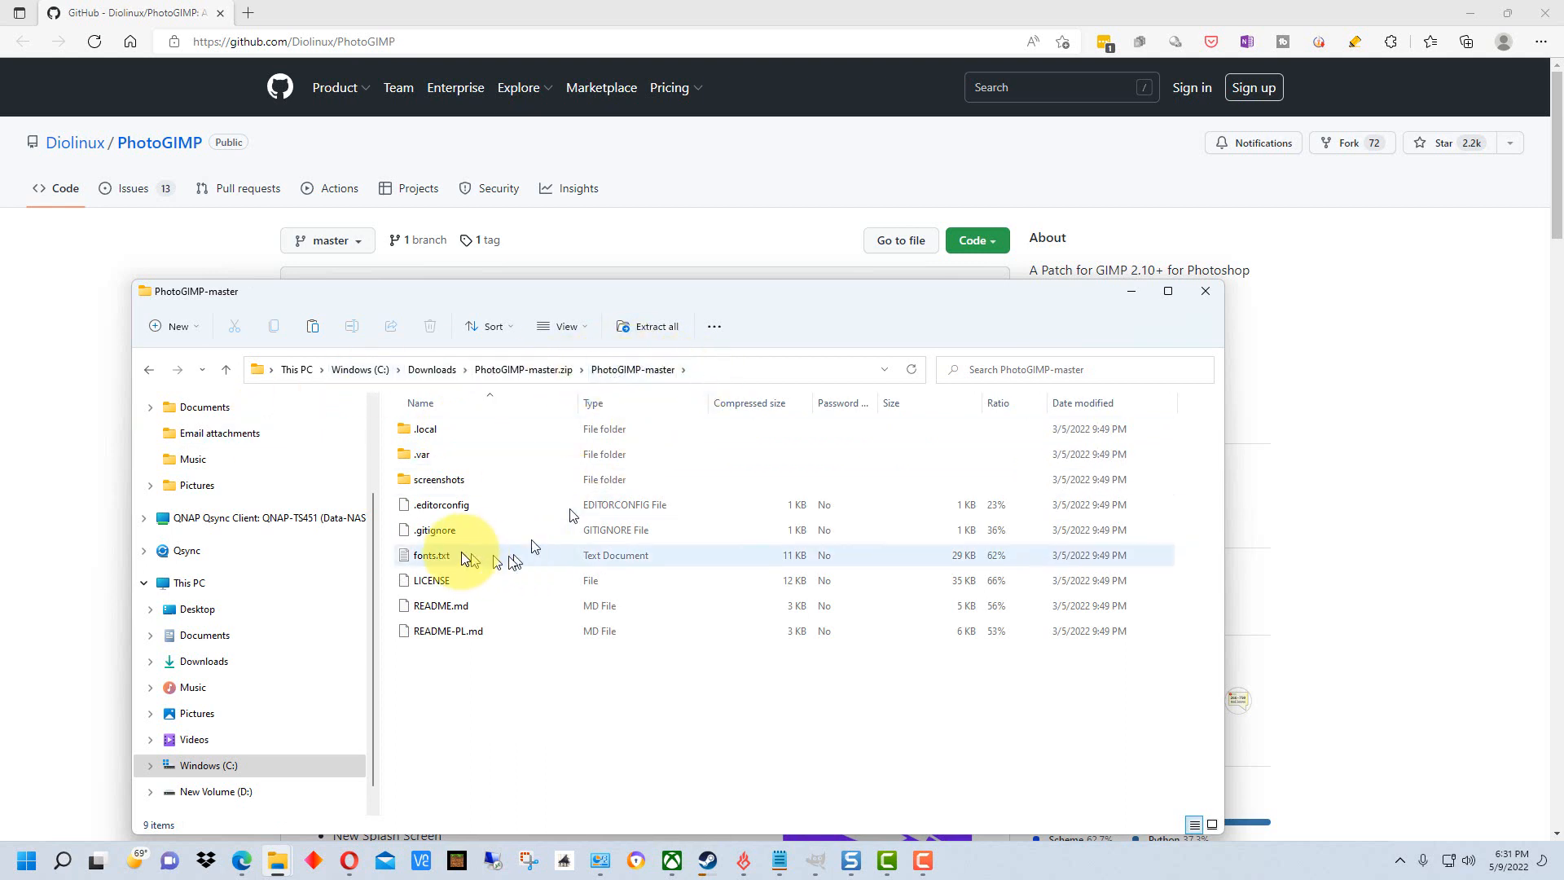
{"action": "double_click", "coordinate": [442, 453]}
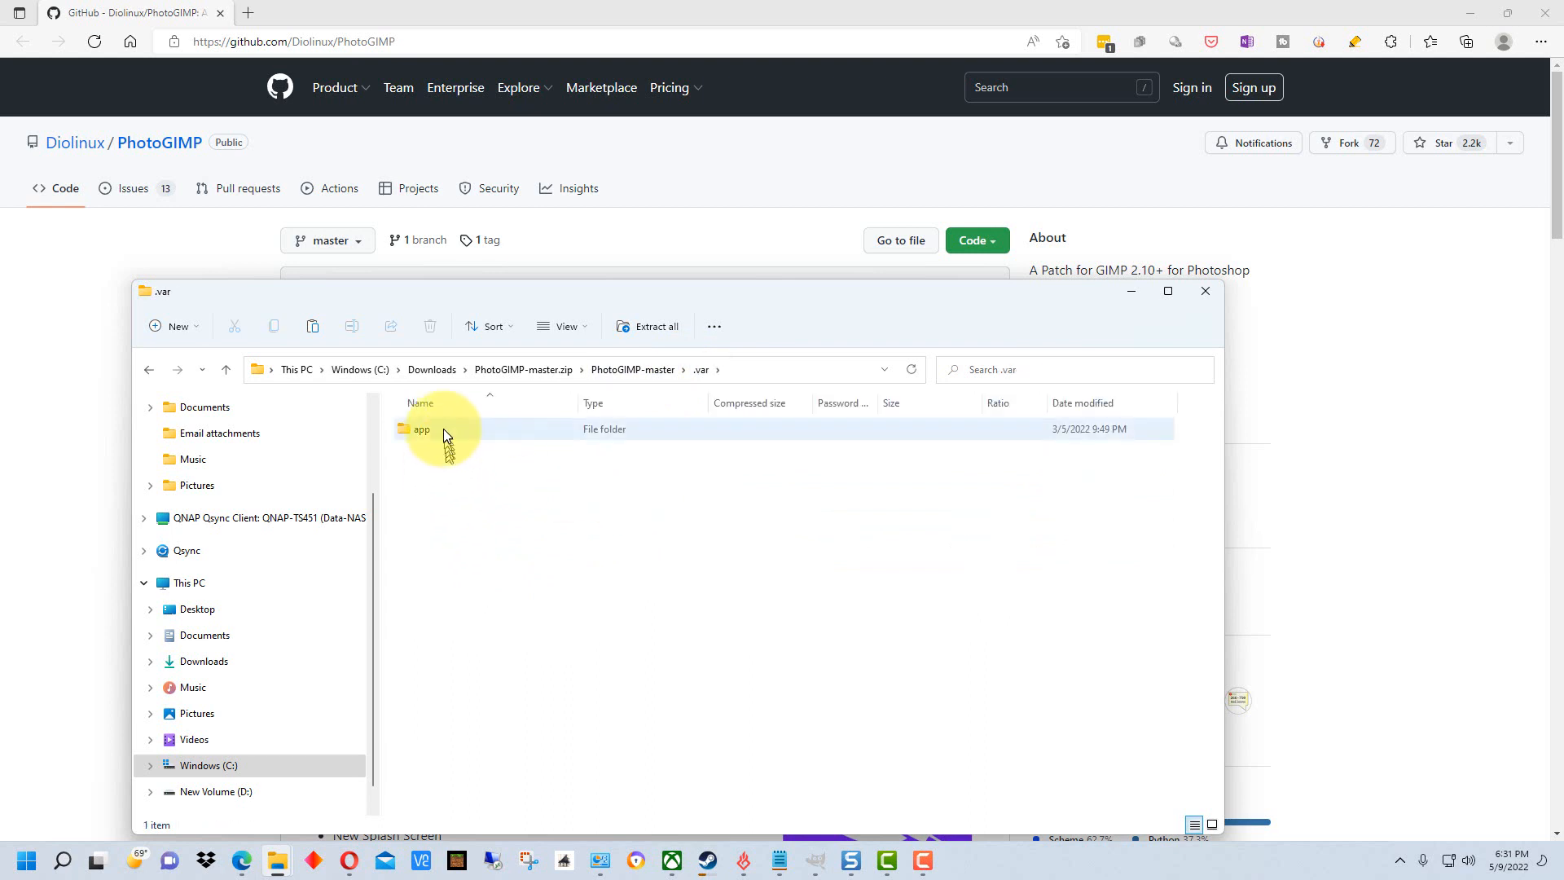
{"action": "double_click", "coordinate": [443, 429]}
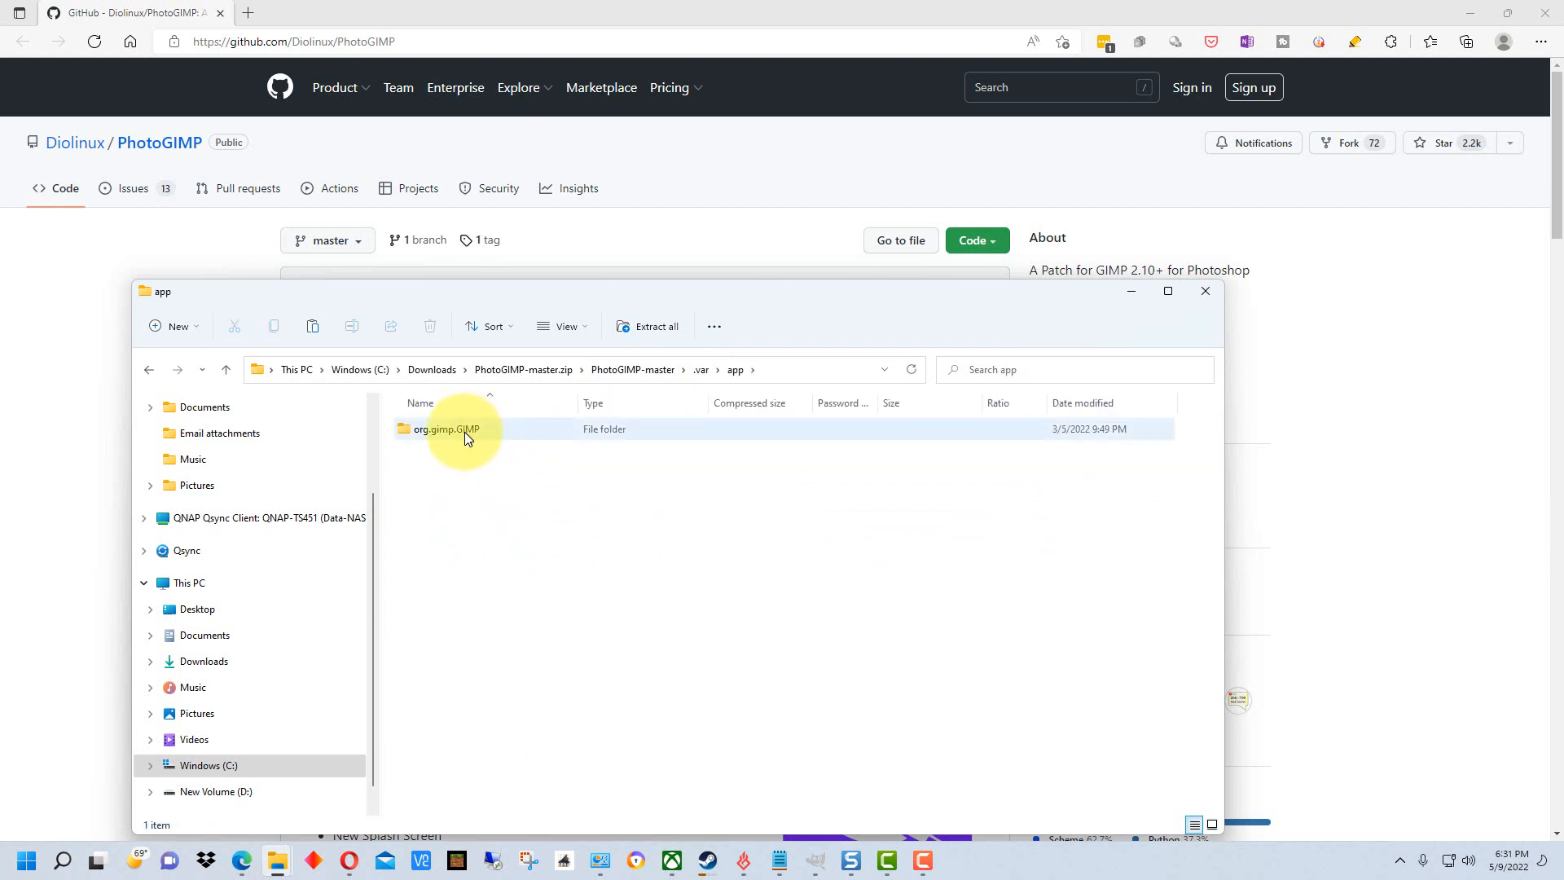
{"action": "left_click", "coordinate": [466, 431]}
{"action": "double_click", "coordinate": [466, 431]}
{"action": "double_click", "coordinate": [477, 432]}
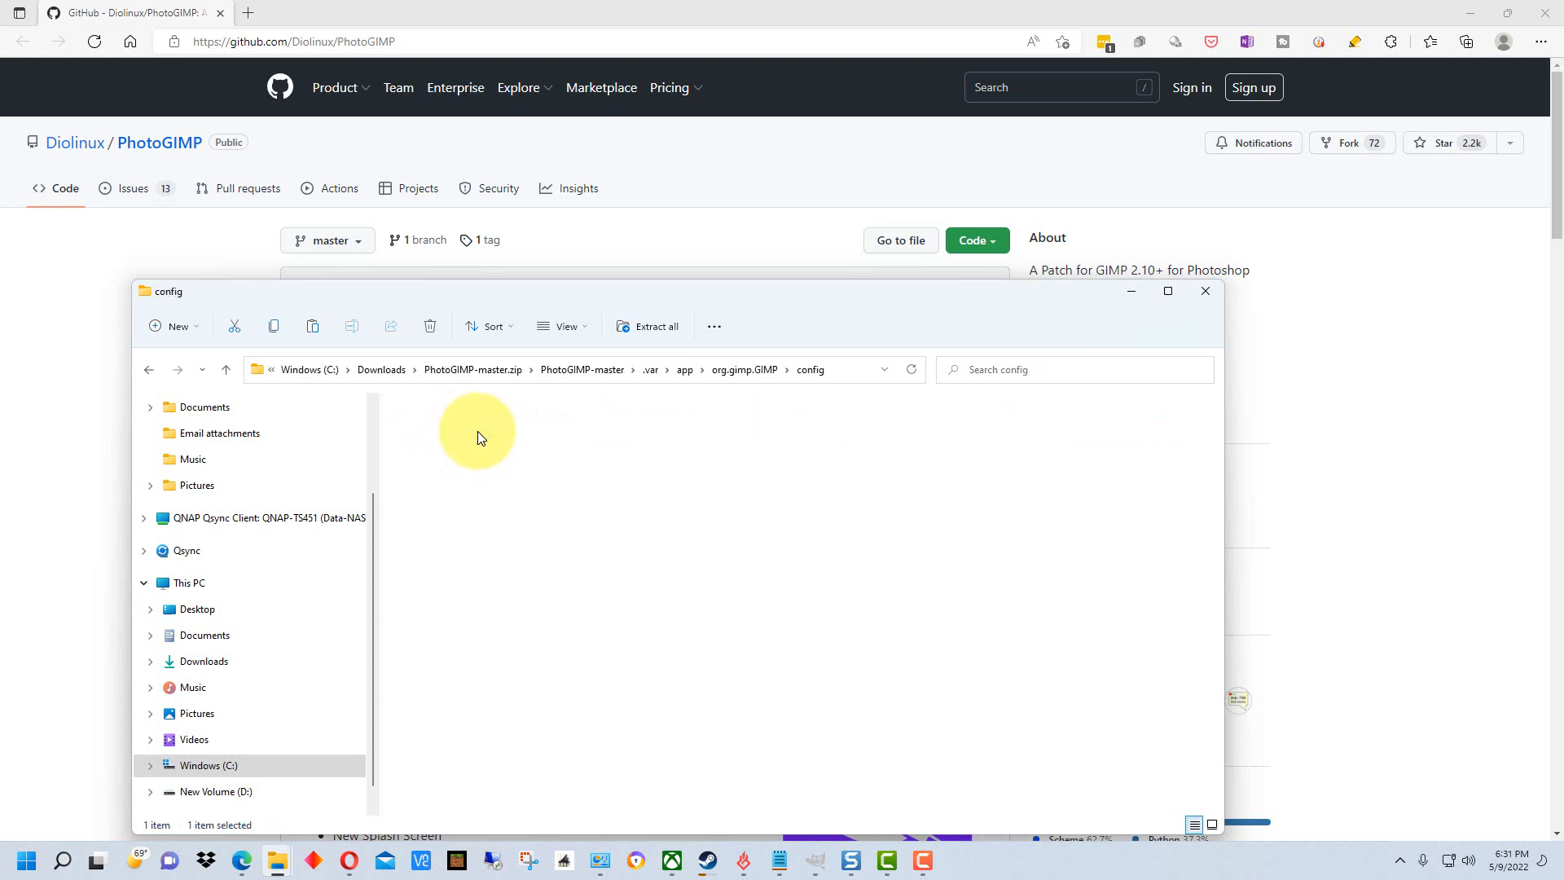
{"action": "double_click", "coordinate": [477, 432]}
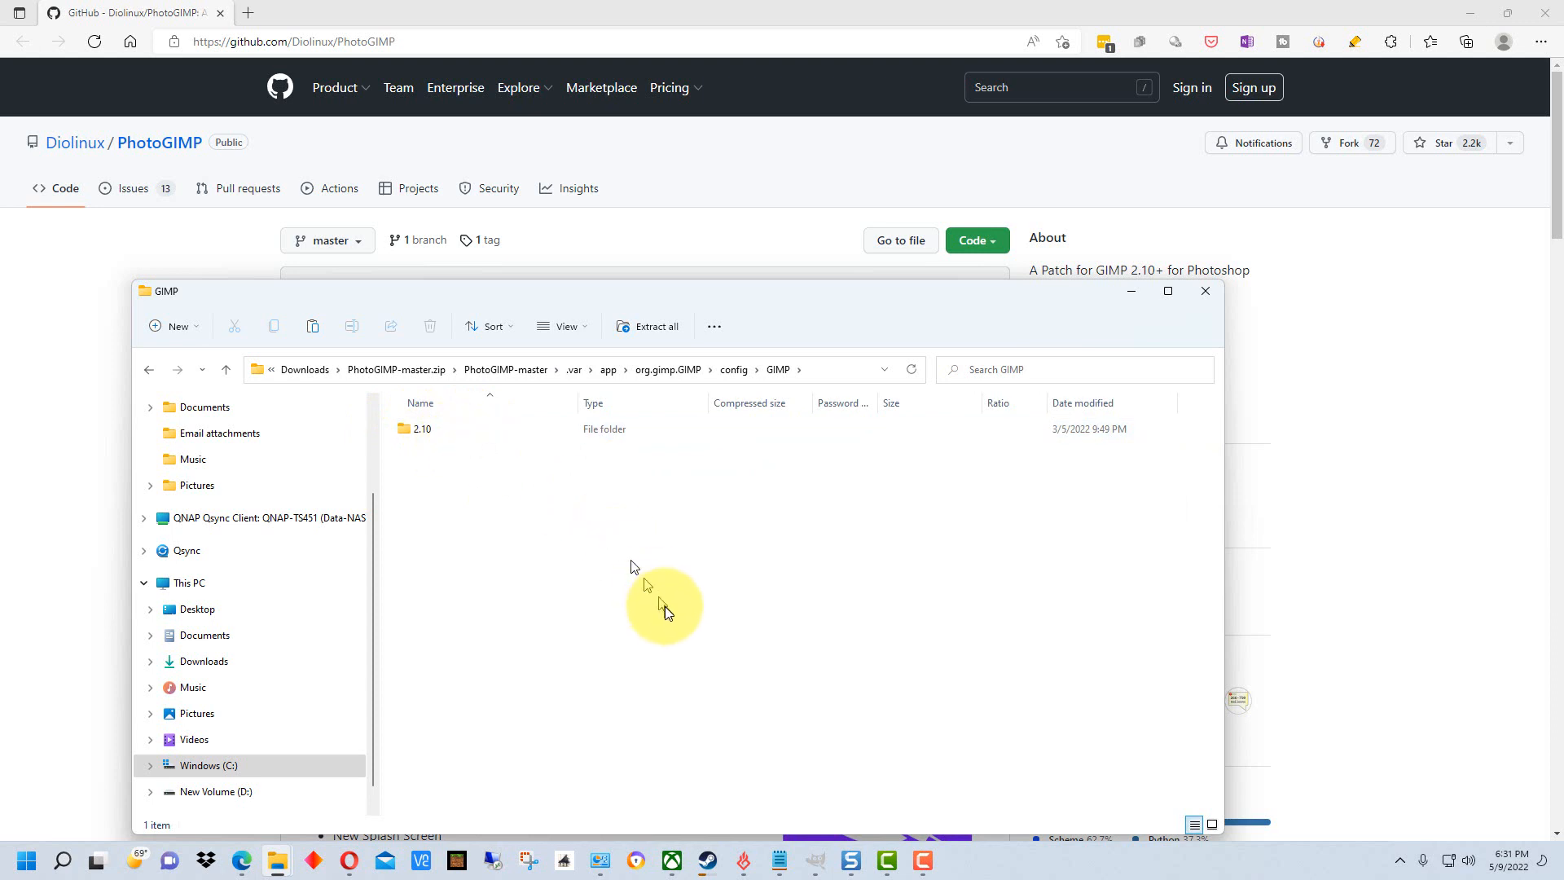
- Bring the AppData\Roaming\GIMP folder window to the front and close the running GIMP program
{"action": "mouse_move", "coordinate": [278, 865]}
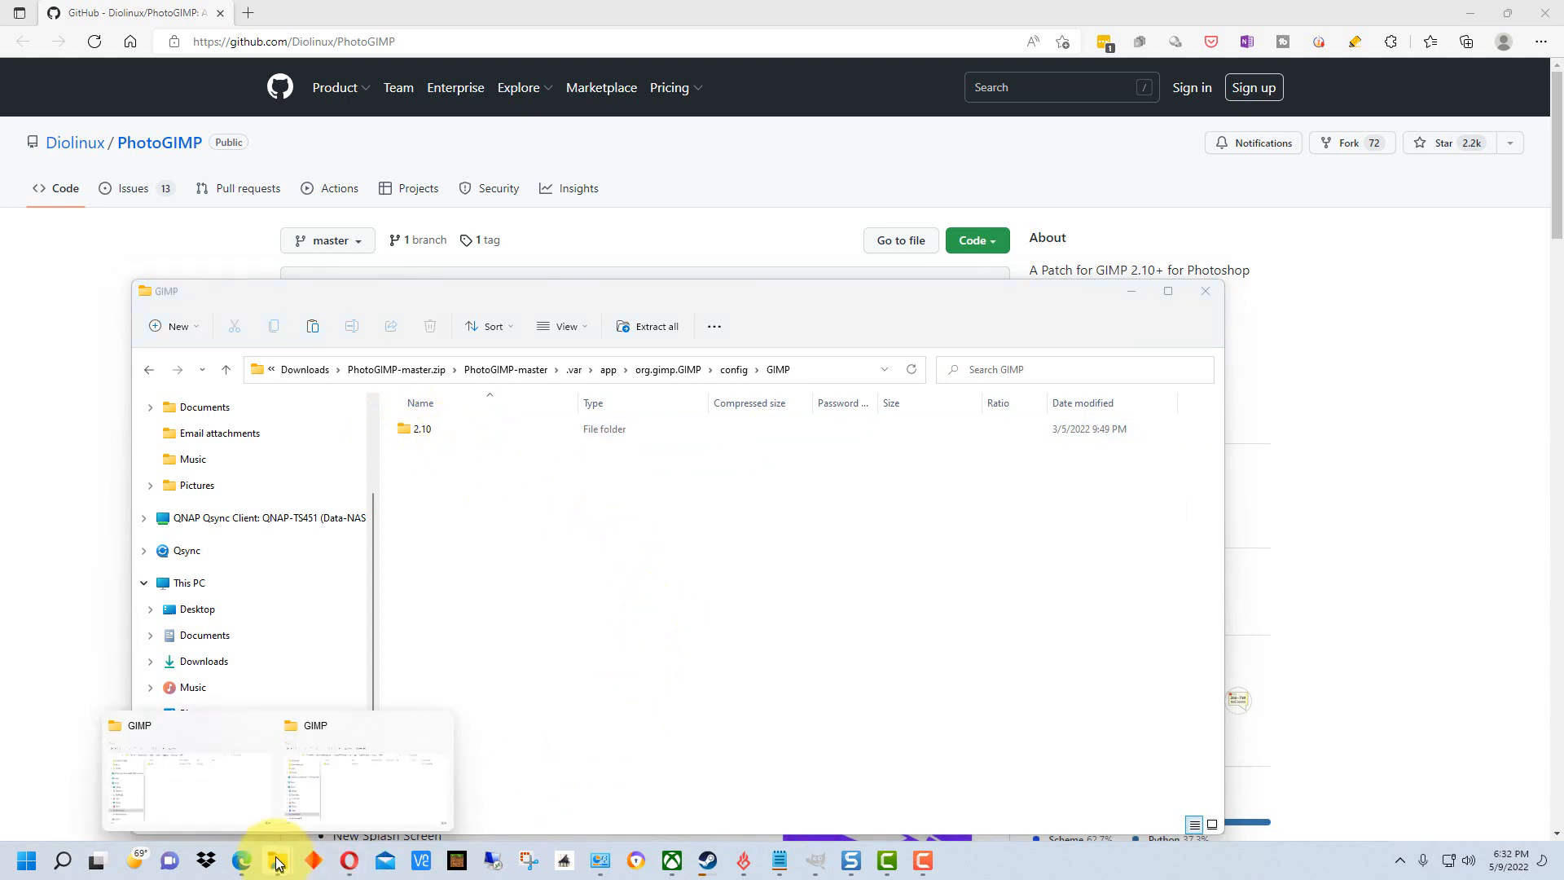
{"action": "left_click", "coordinate": [367, 760]}
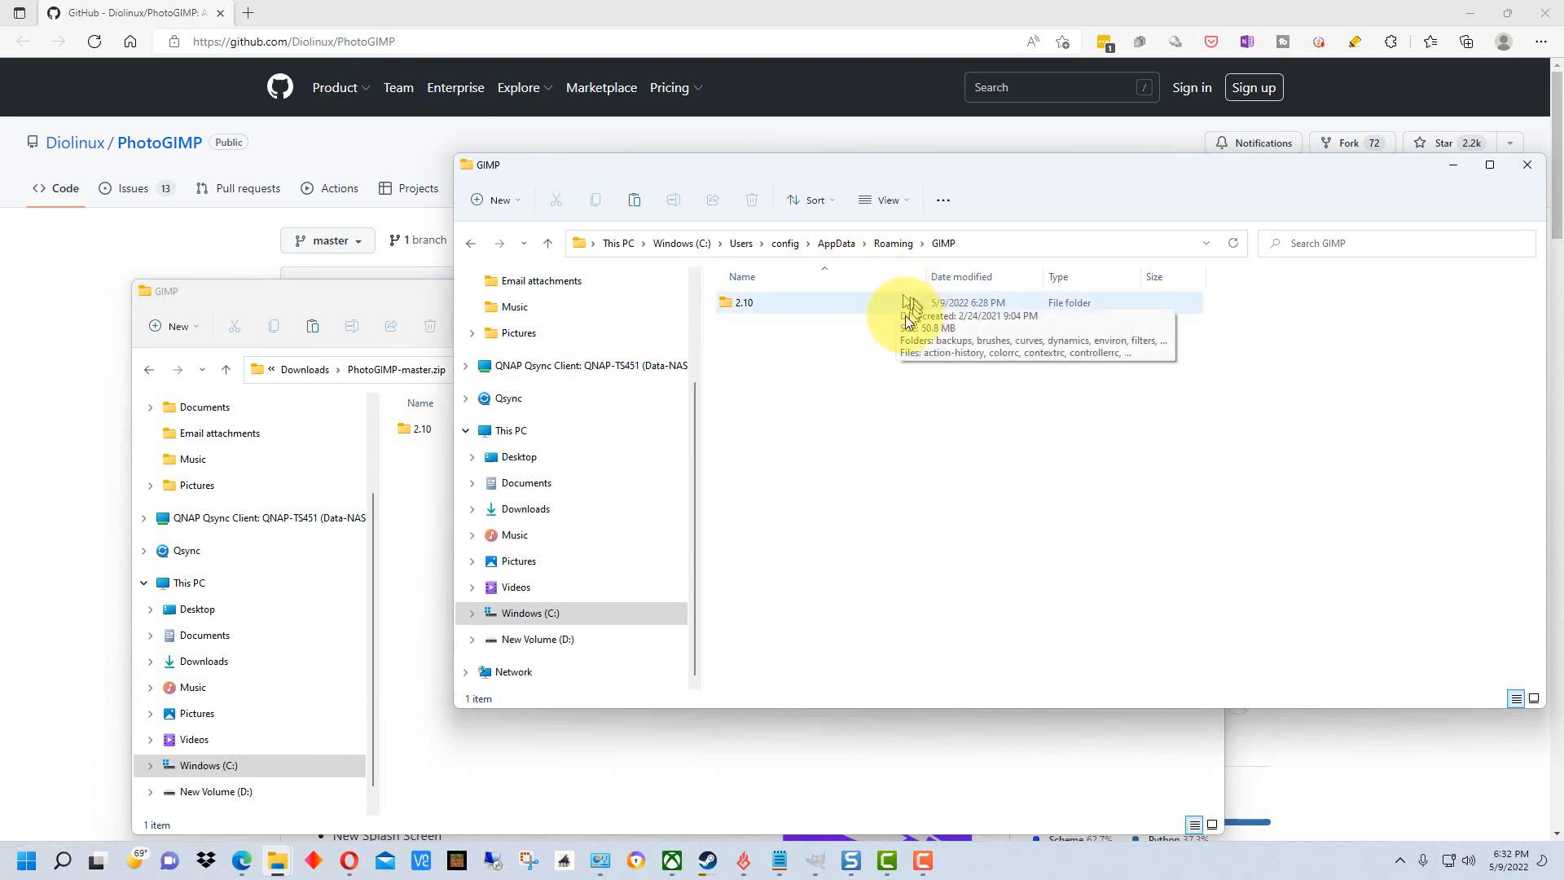
{"action": "mouse_move", "coordinate": [816, 863]}
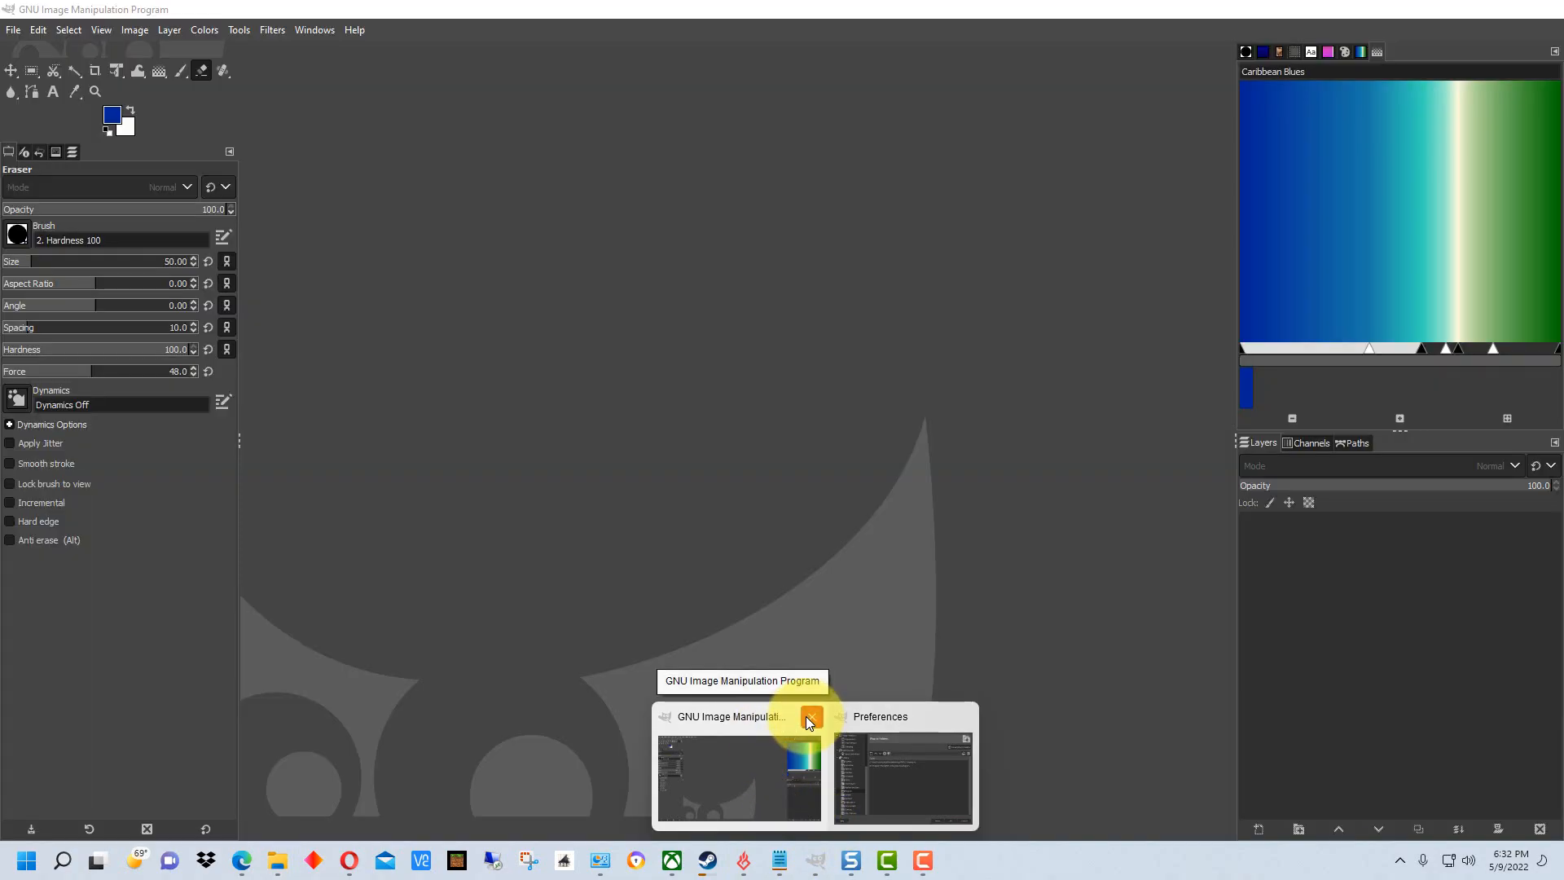
{"action": "left_click", "coordinate": [809, 718]}
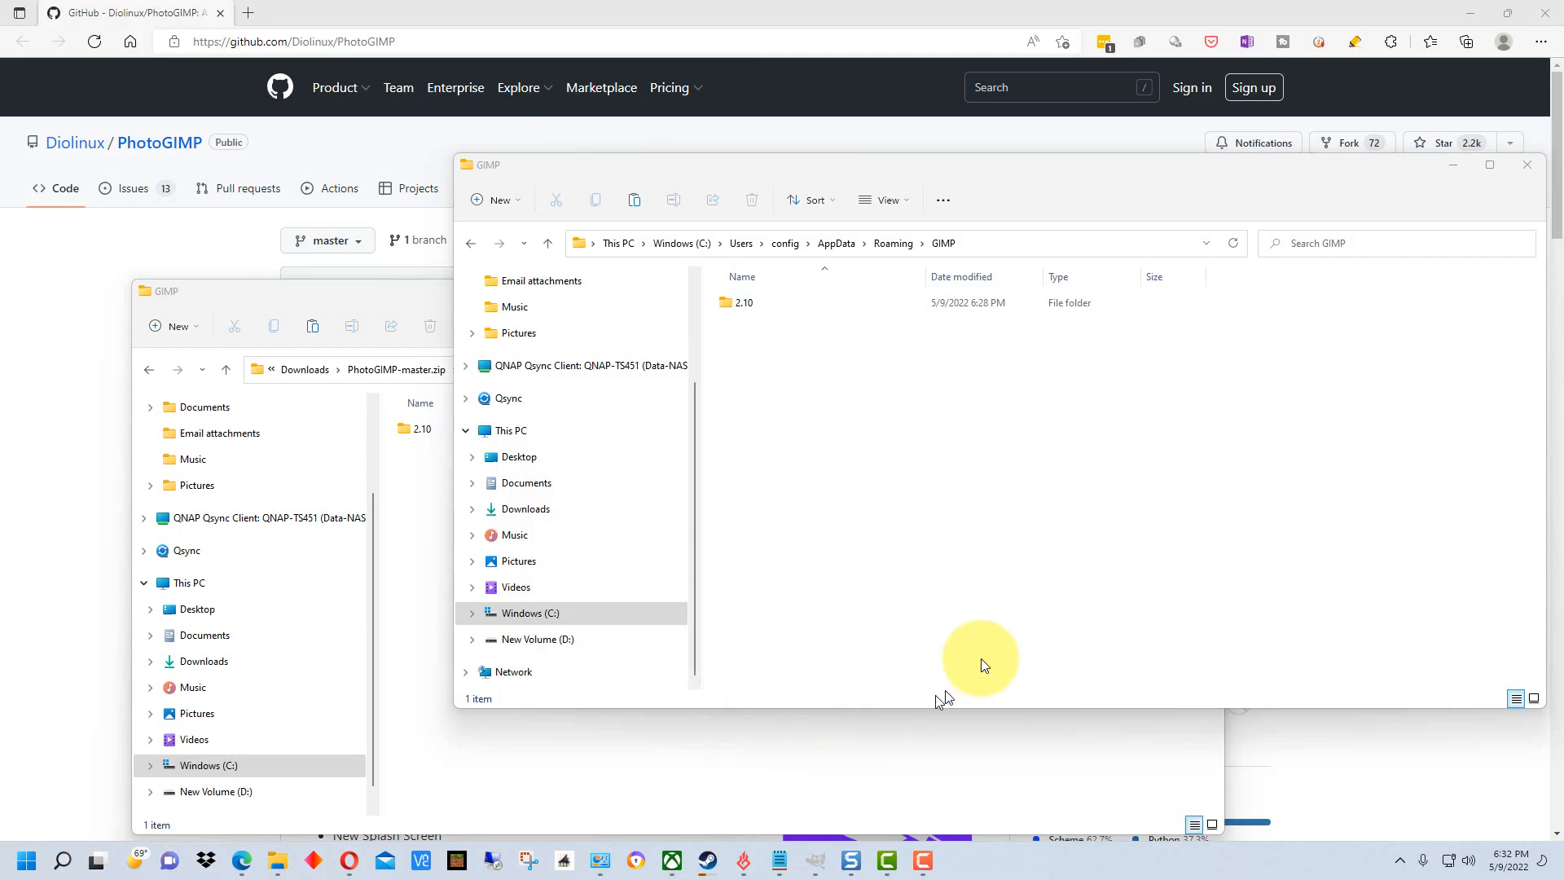
- Rename the 2.10 folder in AppData\Roaming\GIMP as 2.10.old
{"action": "left_click", "coordinate": [779, 307]}
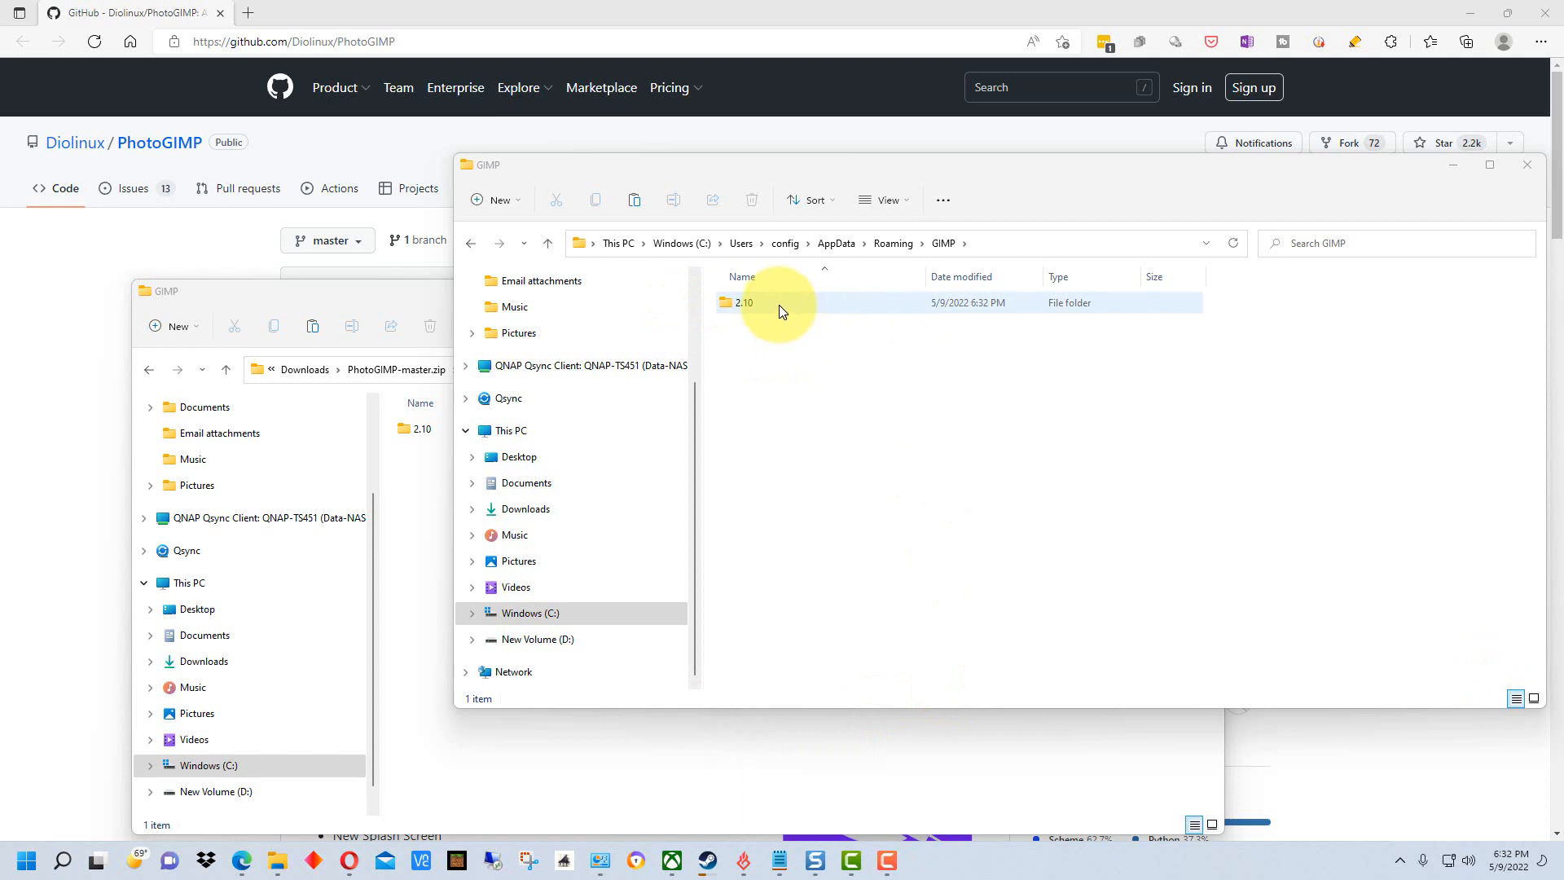
{"action": "left_click", "coordinate": [782, 305]}
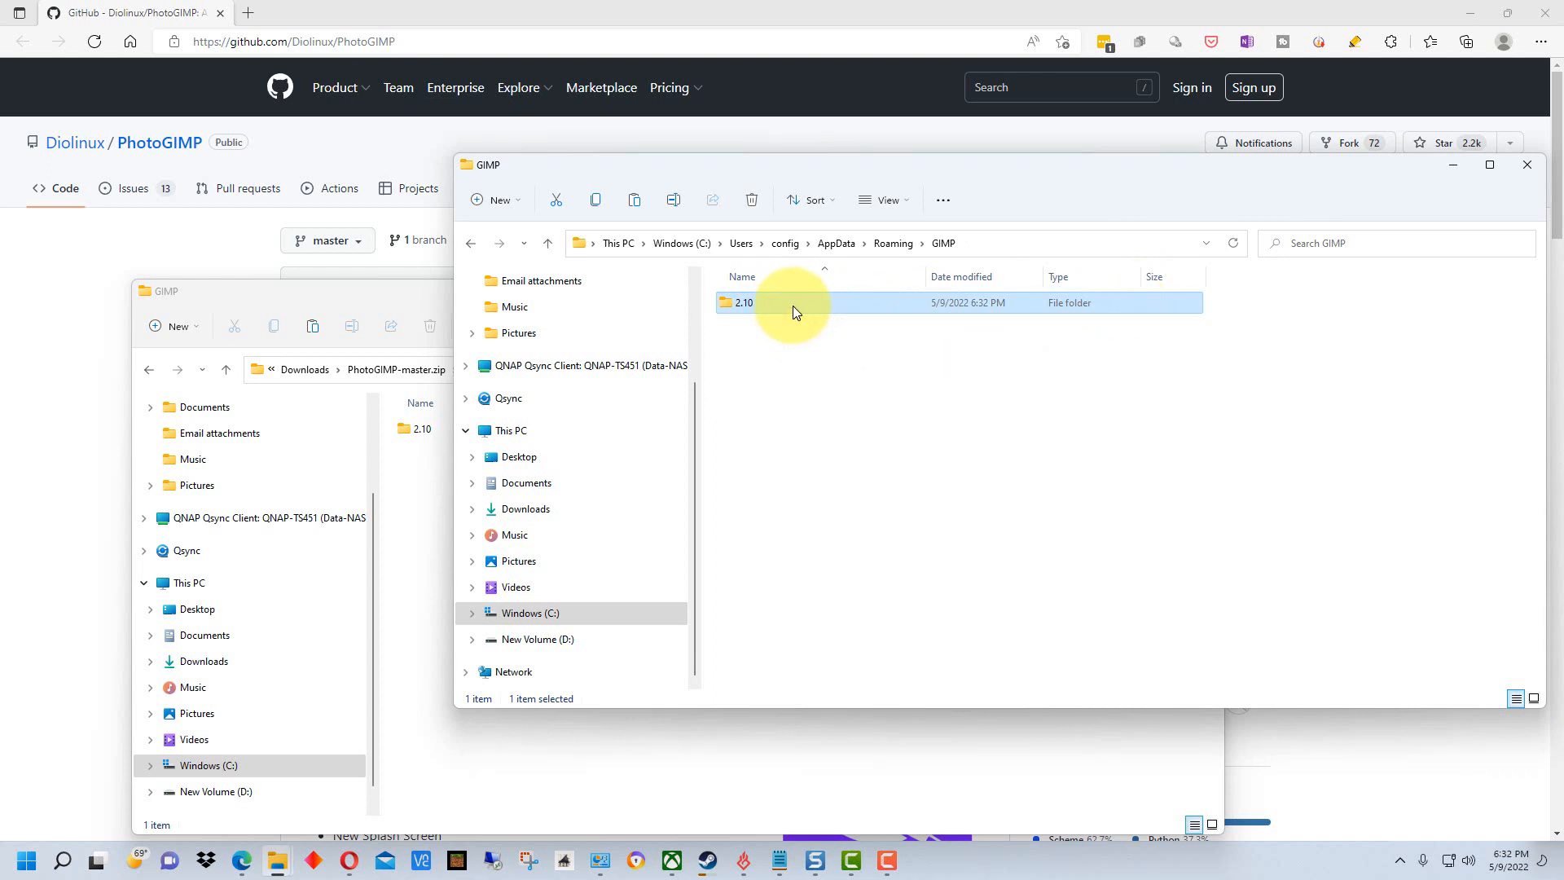
{"action": "right_click", "coordinate": [793, 312]}
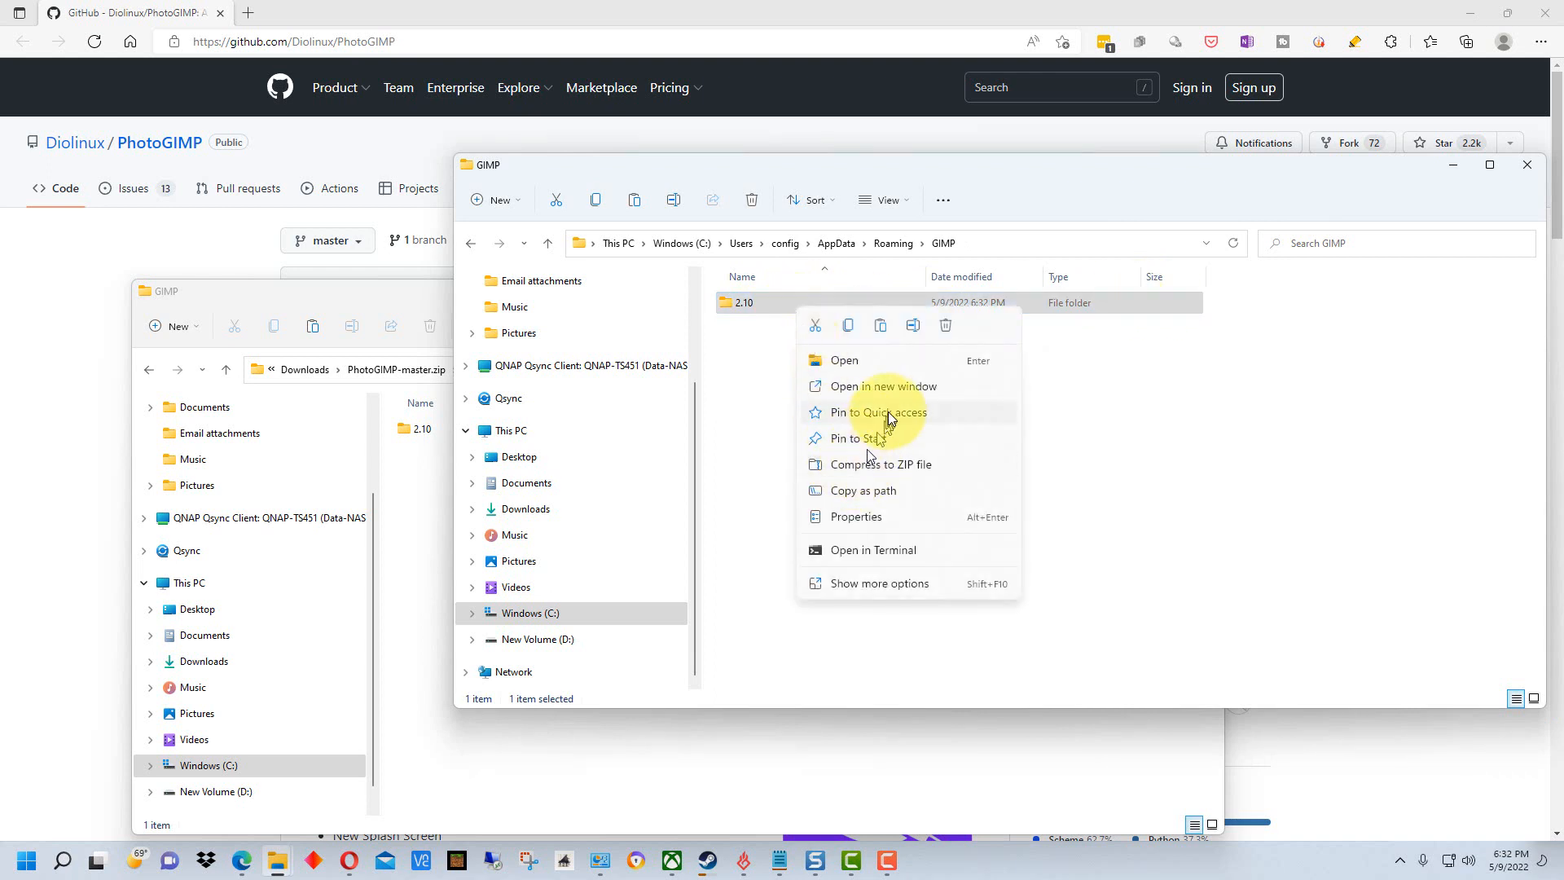
{"action": "left_click", "coordinate": [912, 326]}
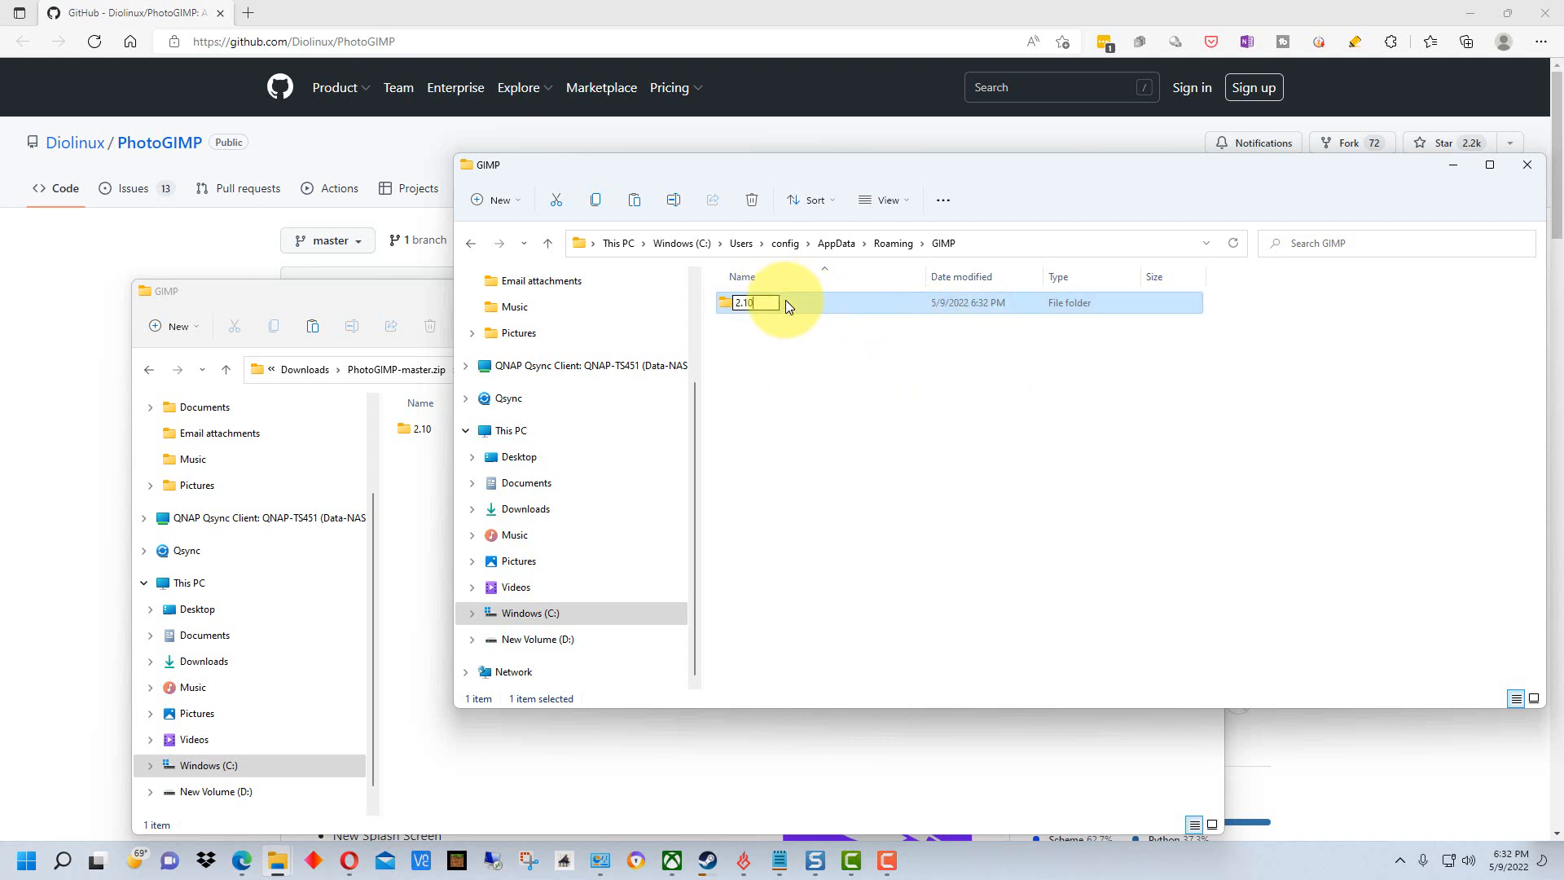
{"action": "type", "text": ".old"}
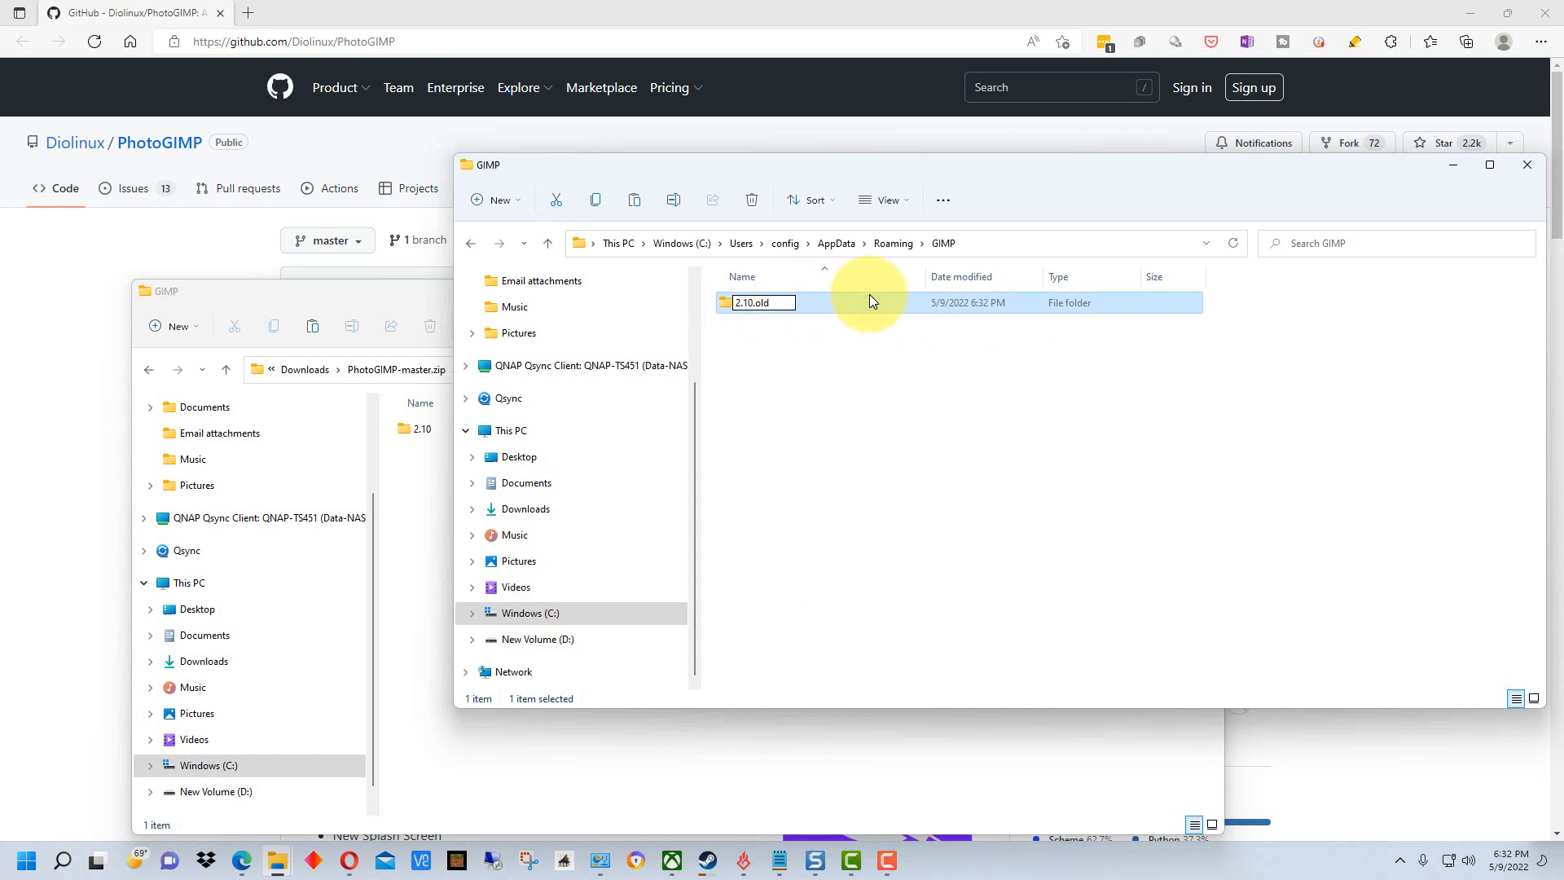
{"action": "key", "text": "Return"}
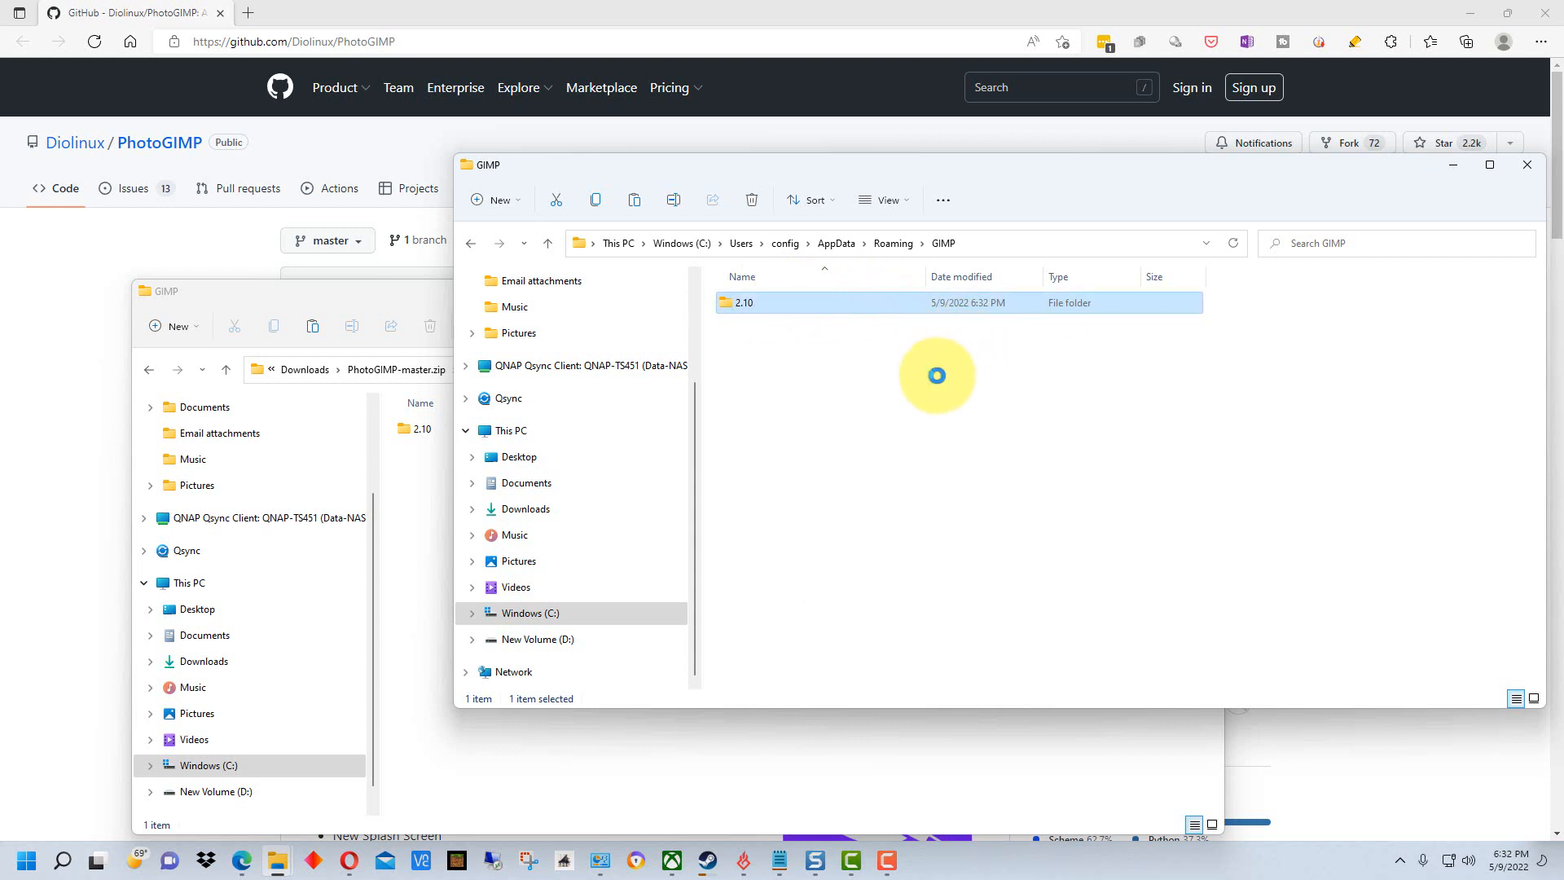
{"action": "left_click", "coordinate": [936, 375]}
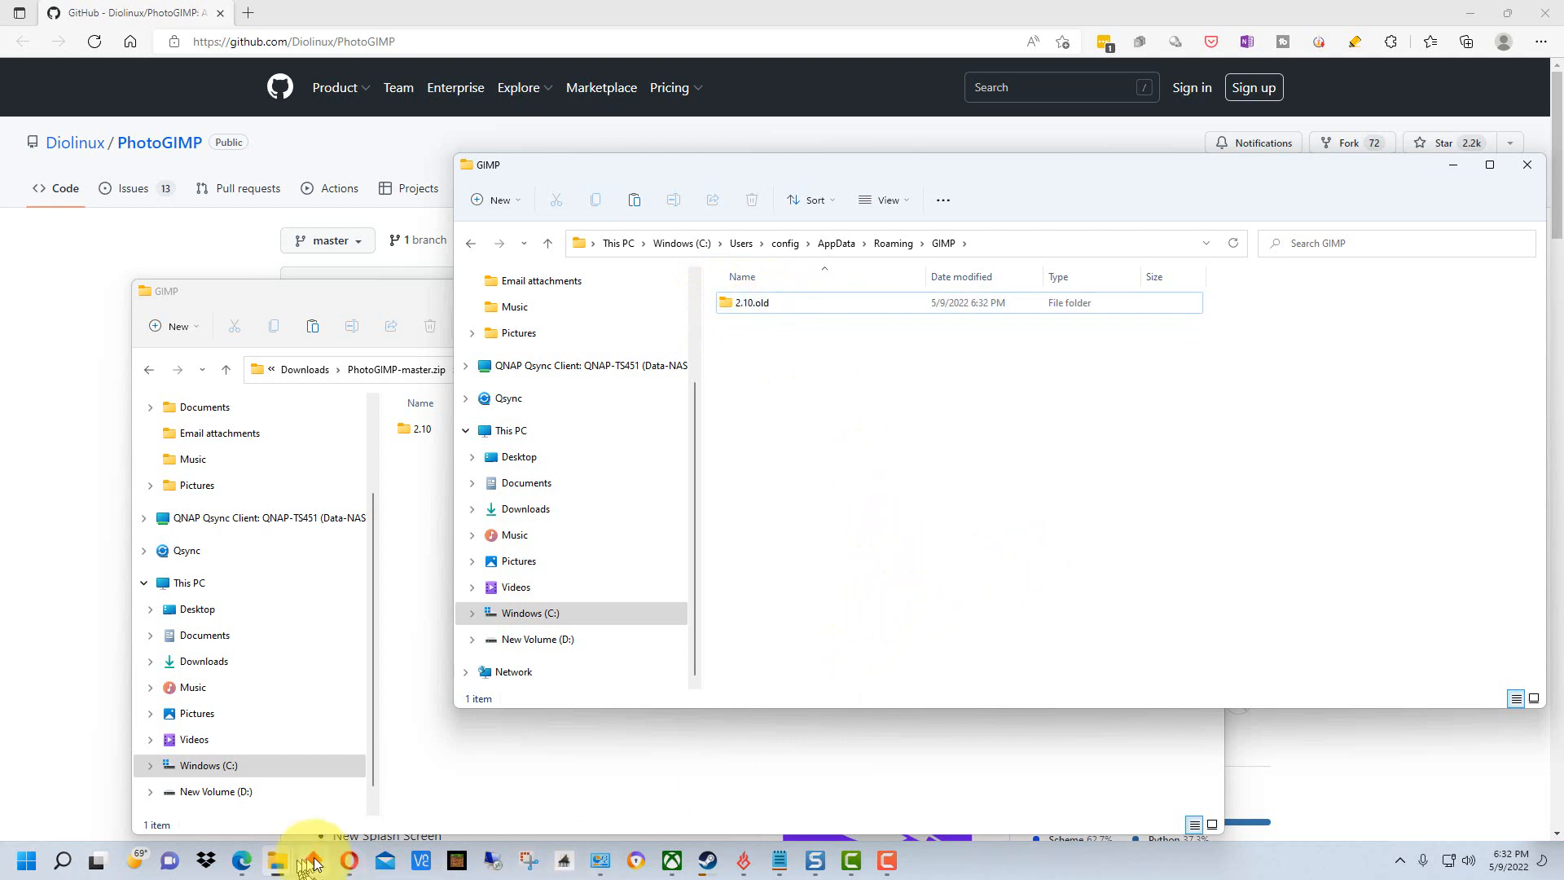
- Copy the 2.10 folder from the GIMP config folder in PhotoGIMP-master.zip into AppData\Roaming\GIMP
{"action": "mouse_move", "coordinate": [285, 868]}
{"action": "left_click", "coordinate": [352, 823]}
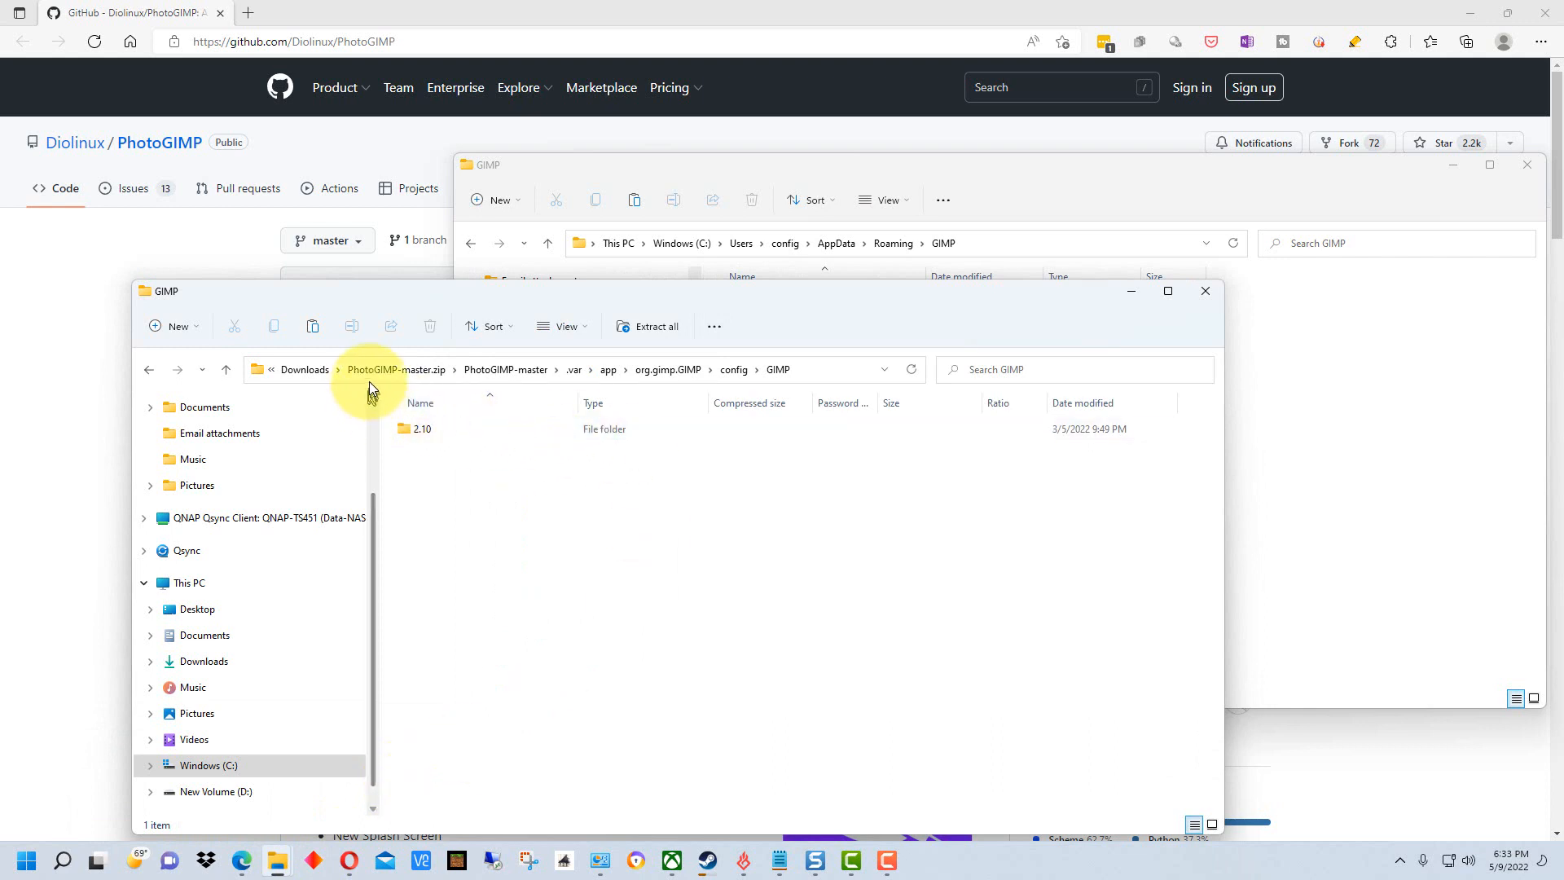
{"action": "right_click", "coordinate": [453, 427]}
{"action": "left_click", "coordinate": [501, 498]}
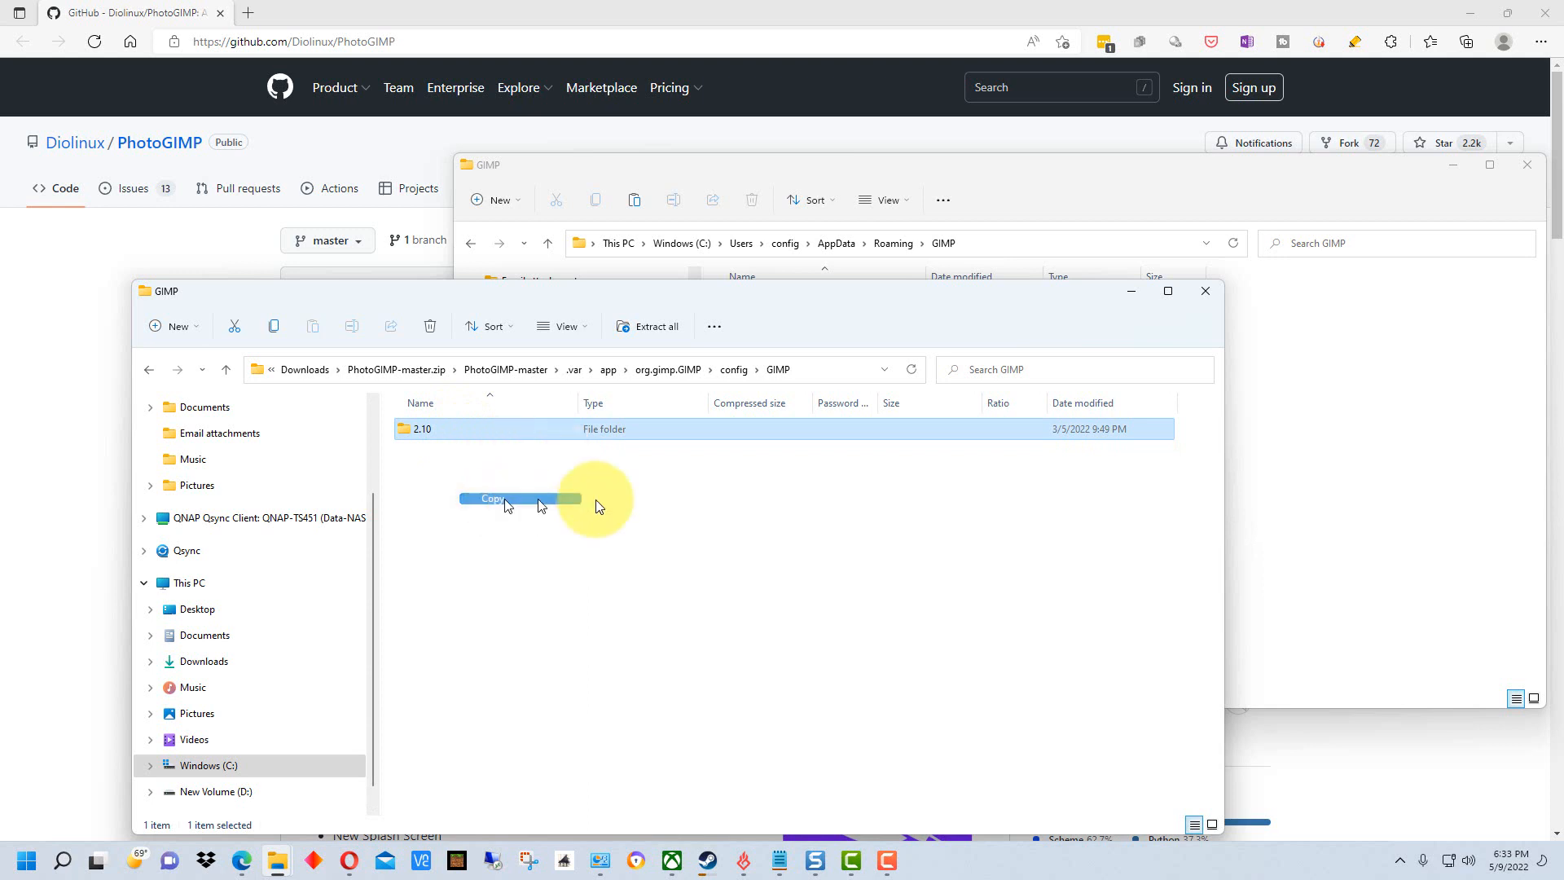
{"action": "left_click", "coordinate": [1313, 370]}
{"action": "right_click", "coordinate": [834, 417]}
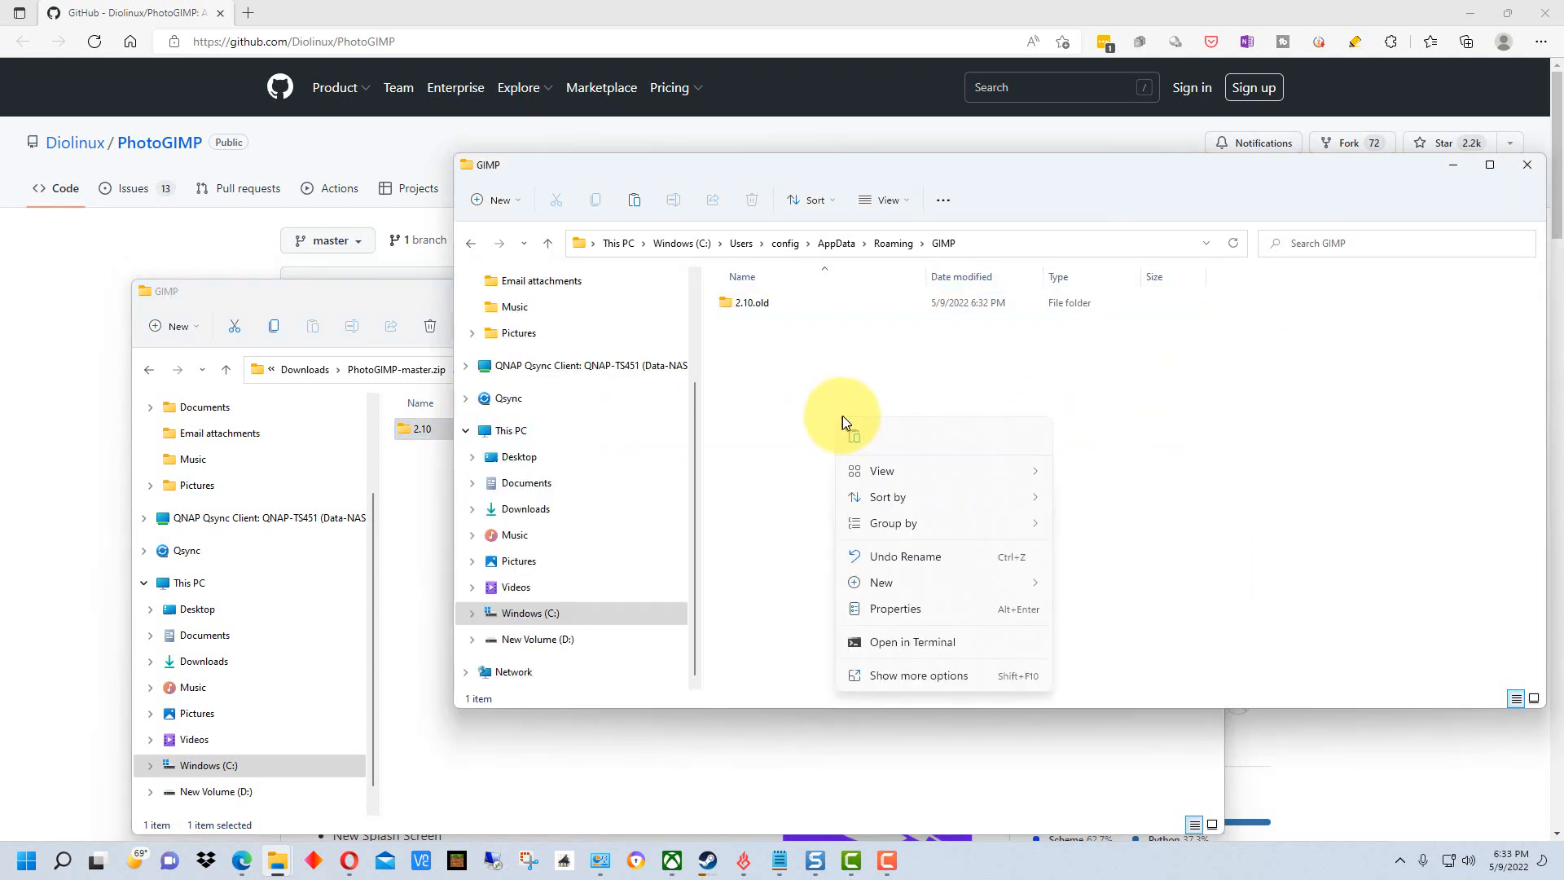
{"action": "left_click", "coordinate": [855, 436]}
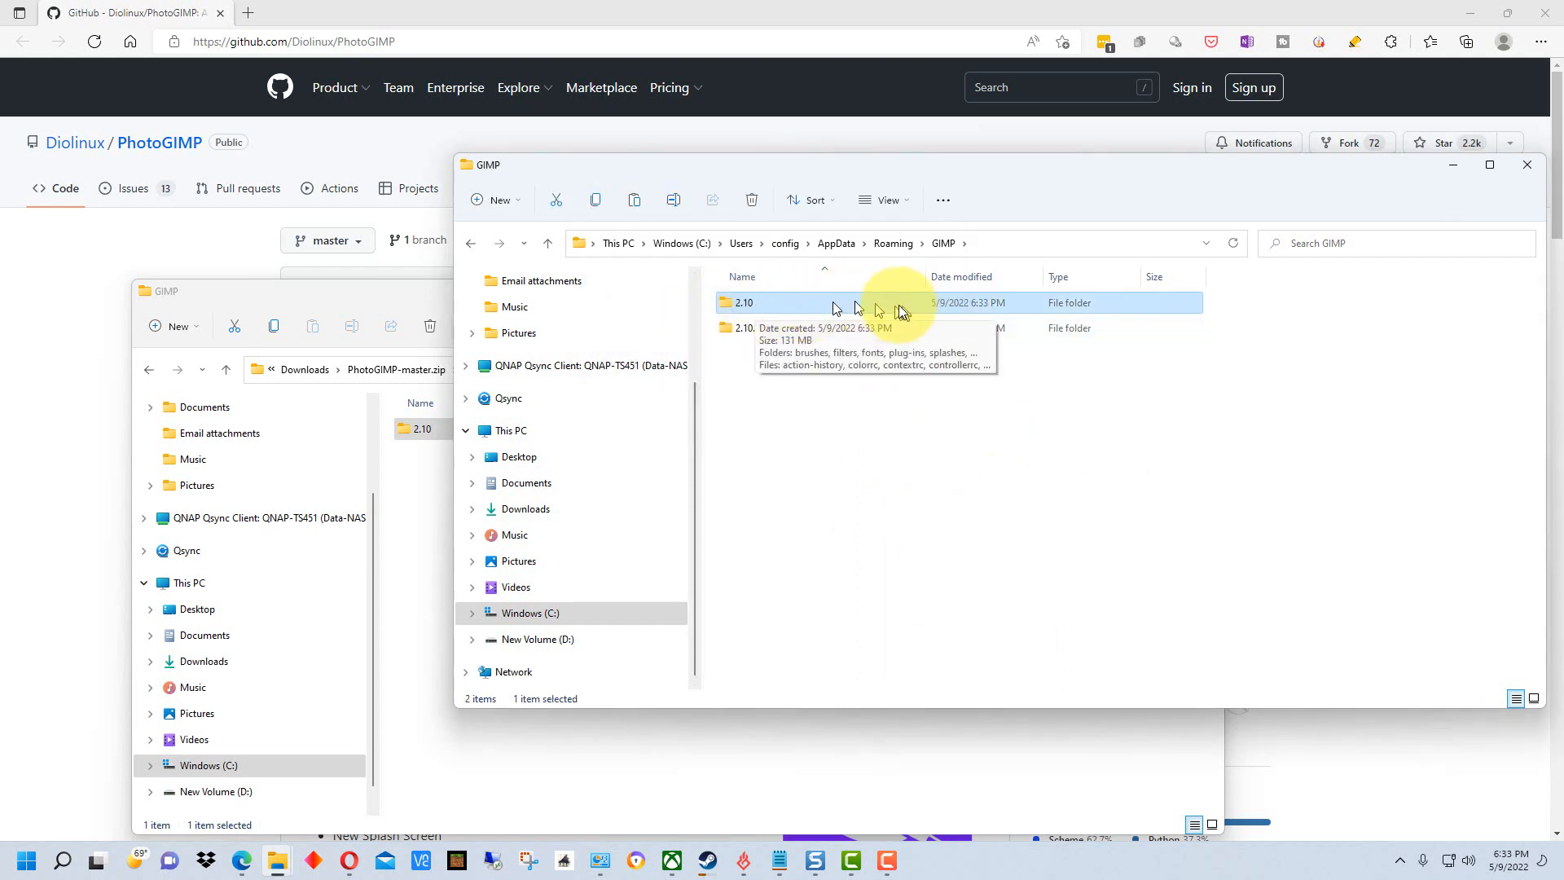
{"action": "left_click", "coordinate": [953, 442]}
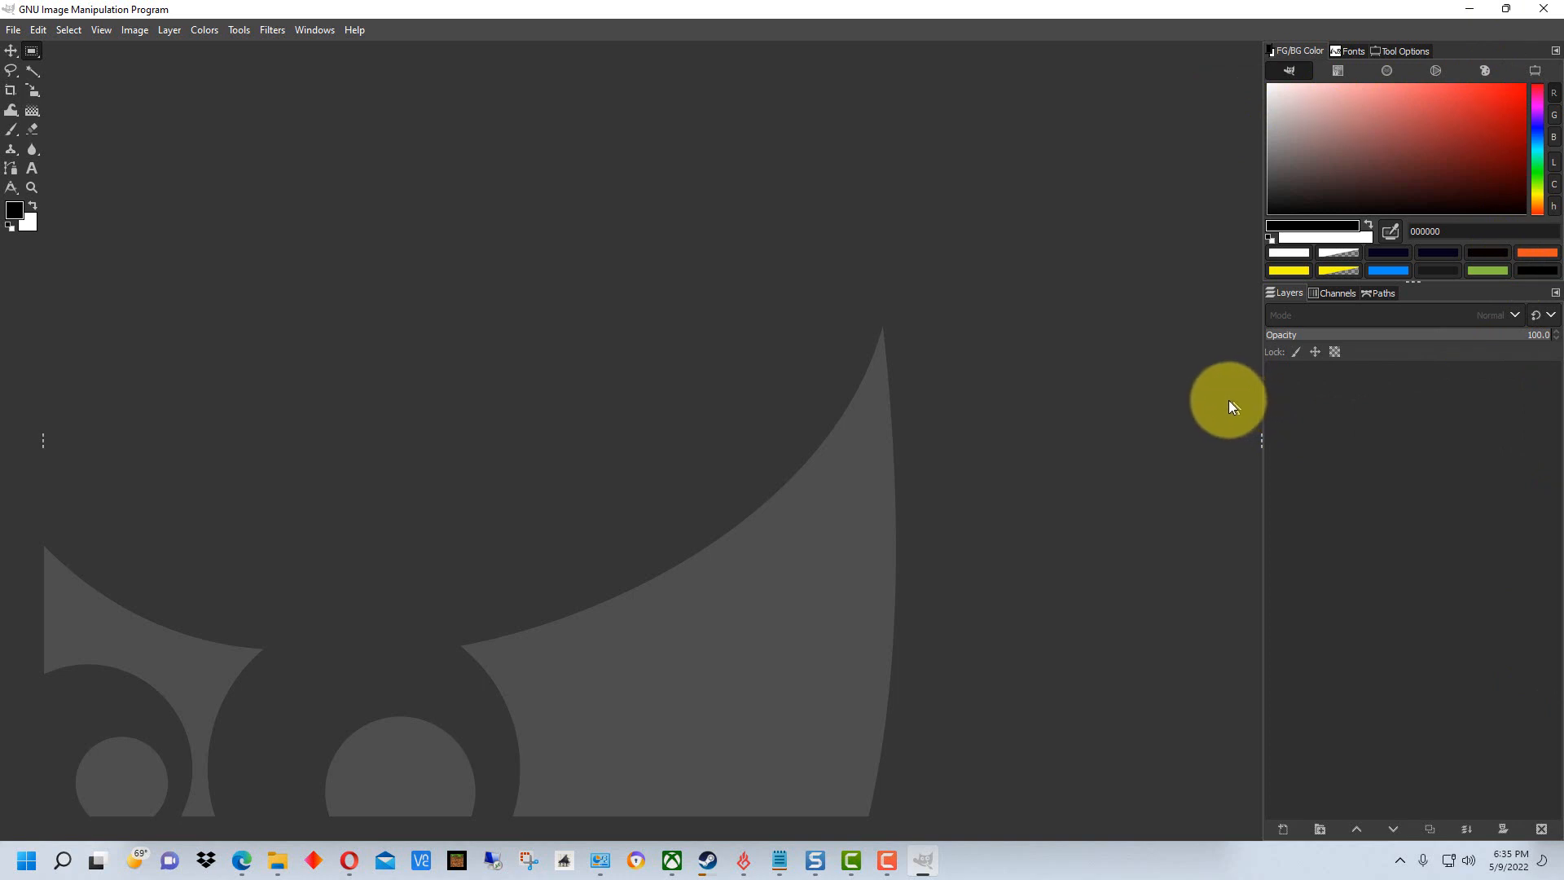
- In the patched GIMP, look through the Channels and Paths dialogs and return to Layers
{"action": "left_click", "coordinate": [1342, 294]}
{"action": "left_click", "coordinate": [1378, 294]}
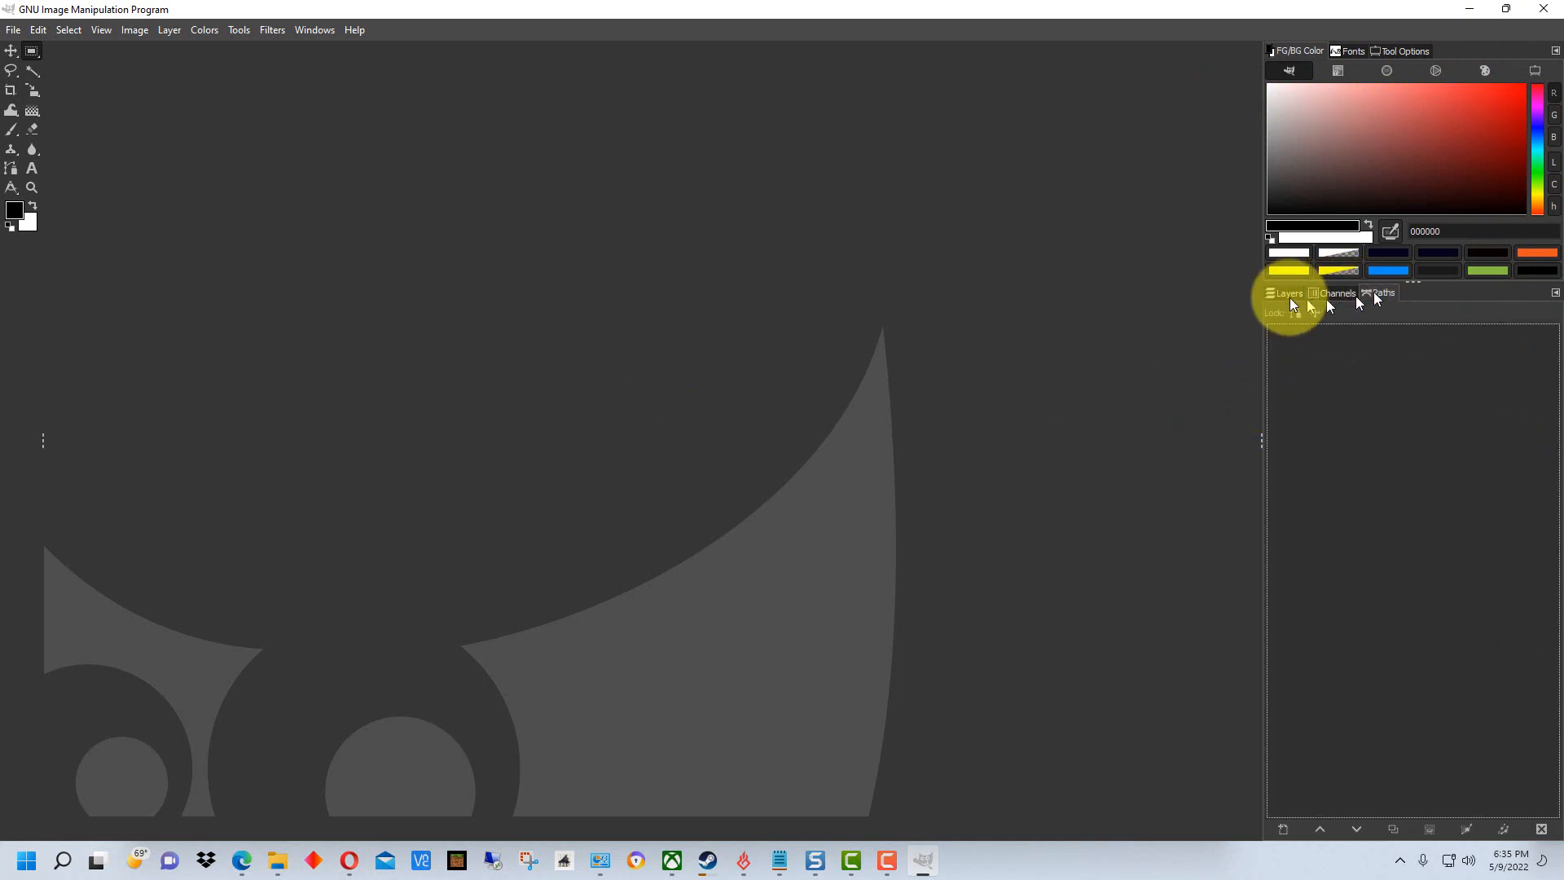
{"action": "left_click", "coordinate": [1288, 294]}
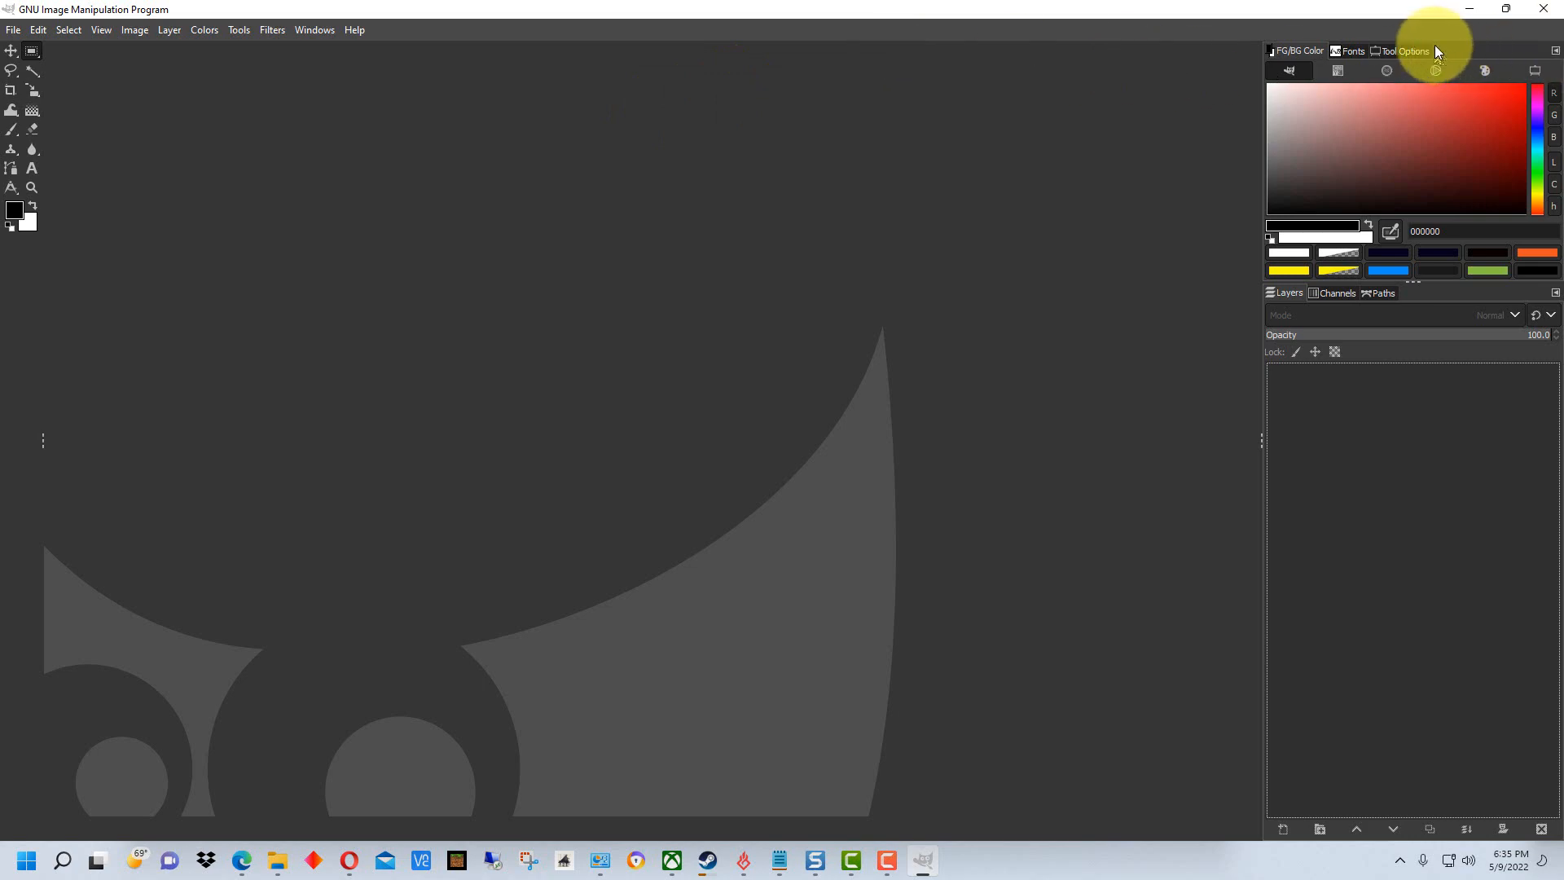
- Close GIMP and delete the PhotoGIMP 2.10 folder from AppData\Roaming\GIMP
{"action": "left_click", "coordinate": [1548, 12]}
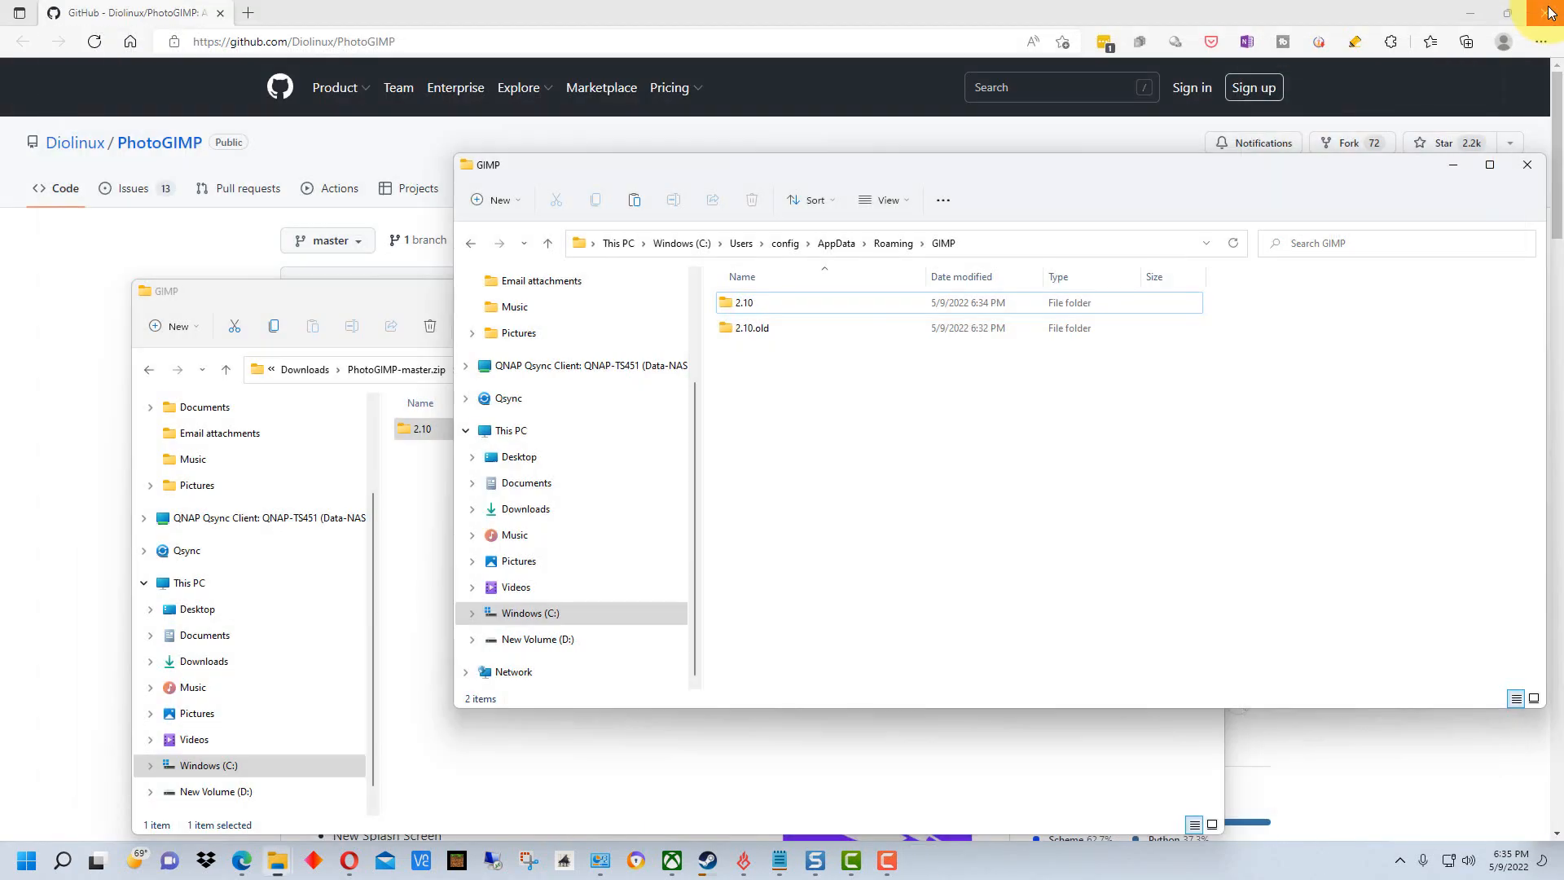
{"action": "left_click", "coordinate": [772, 298]}
{"action": "right_click", "coordinate": [772, 298]}
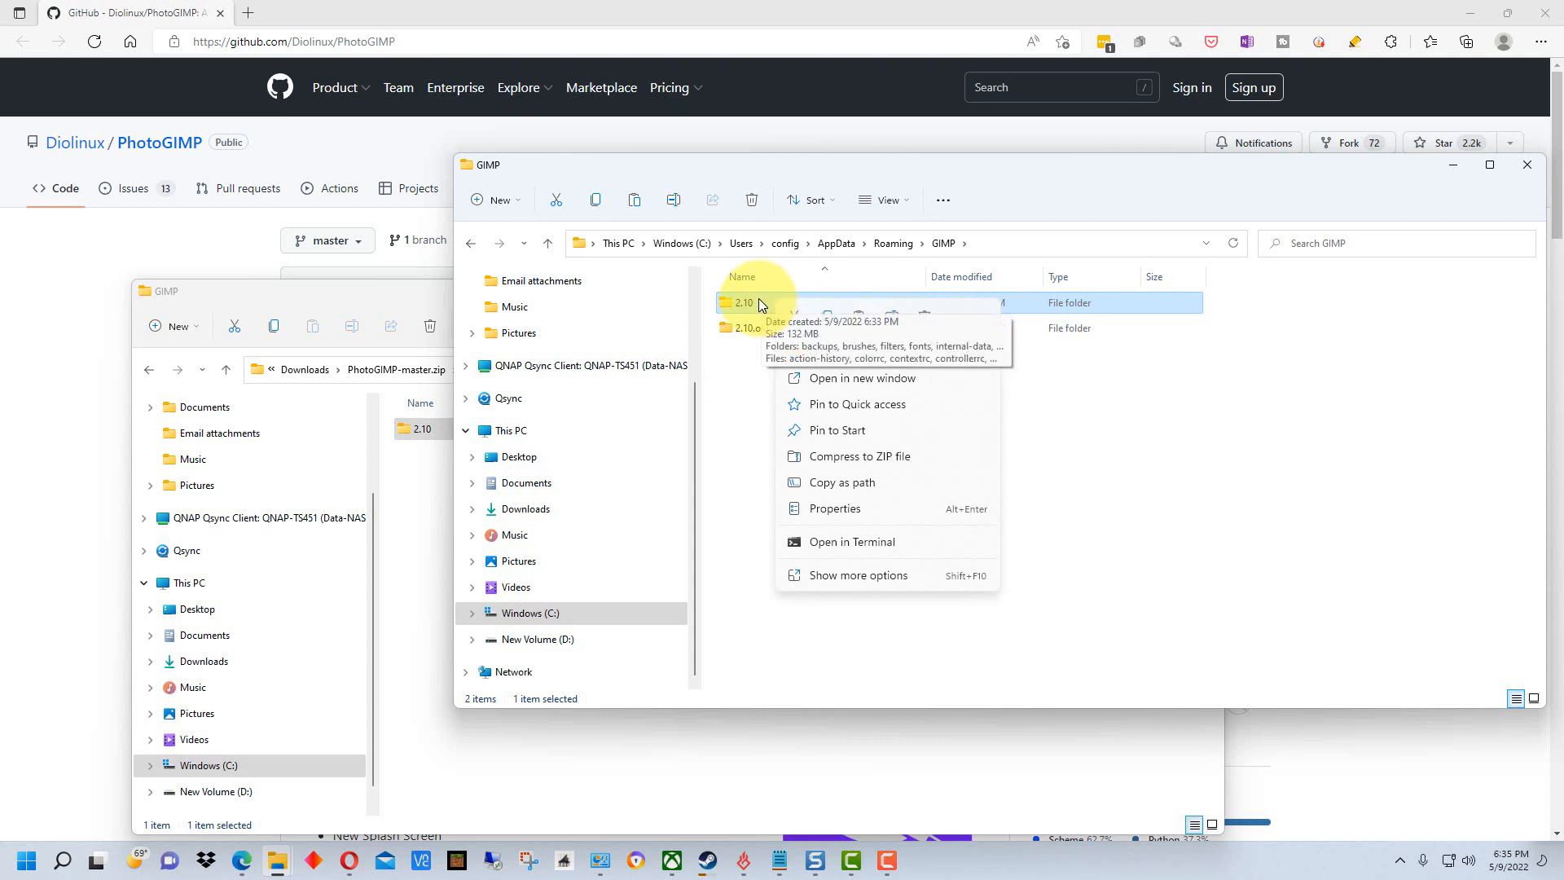
{"action": "left_click", "coordinate": [744, 303]}
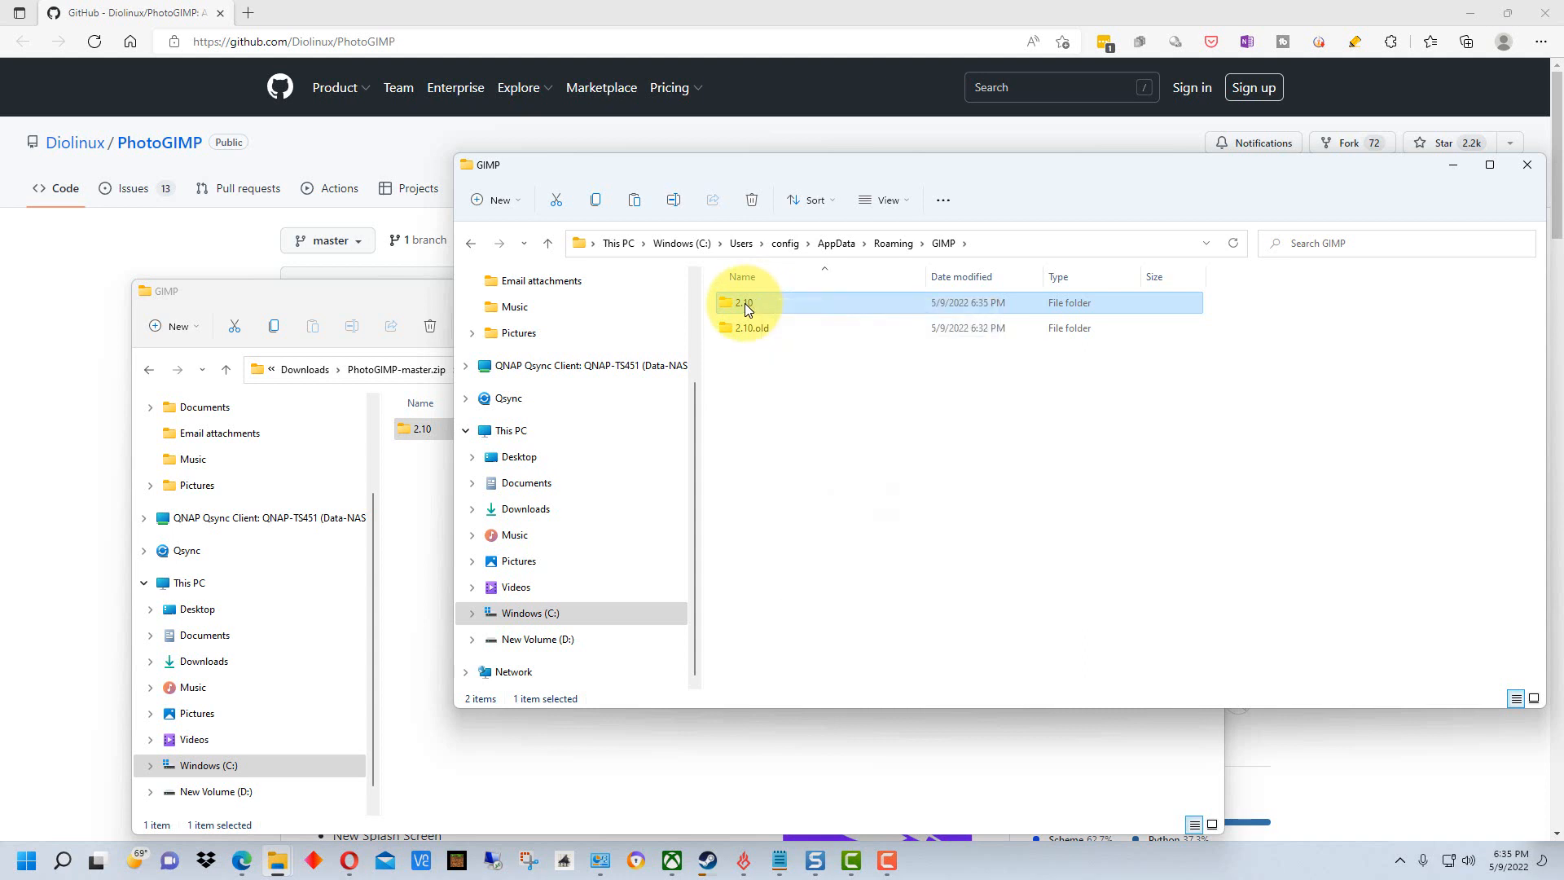
{"action": "right_click", "coordinate": [745, 306]}
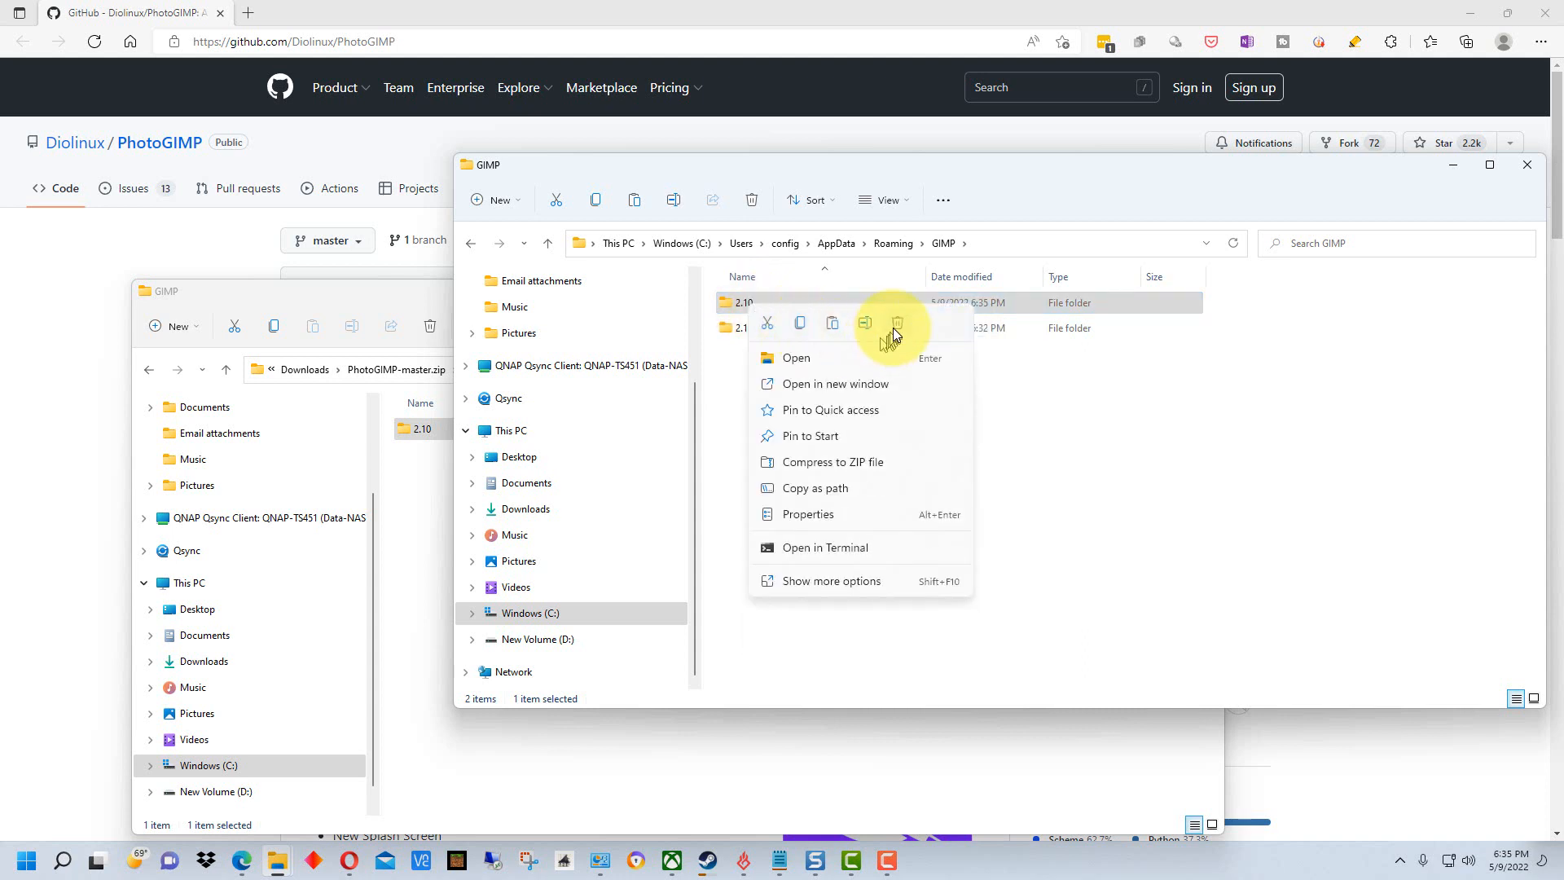
{"action": "left_click", "coordinate": [896, 324]}
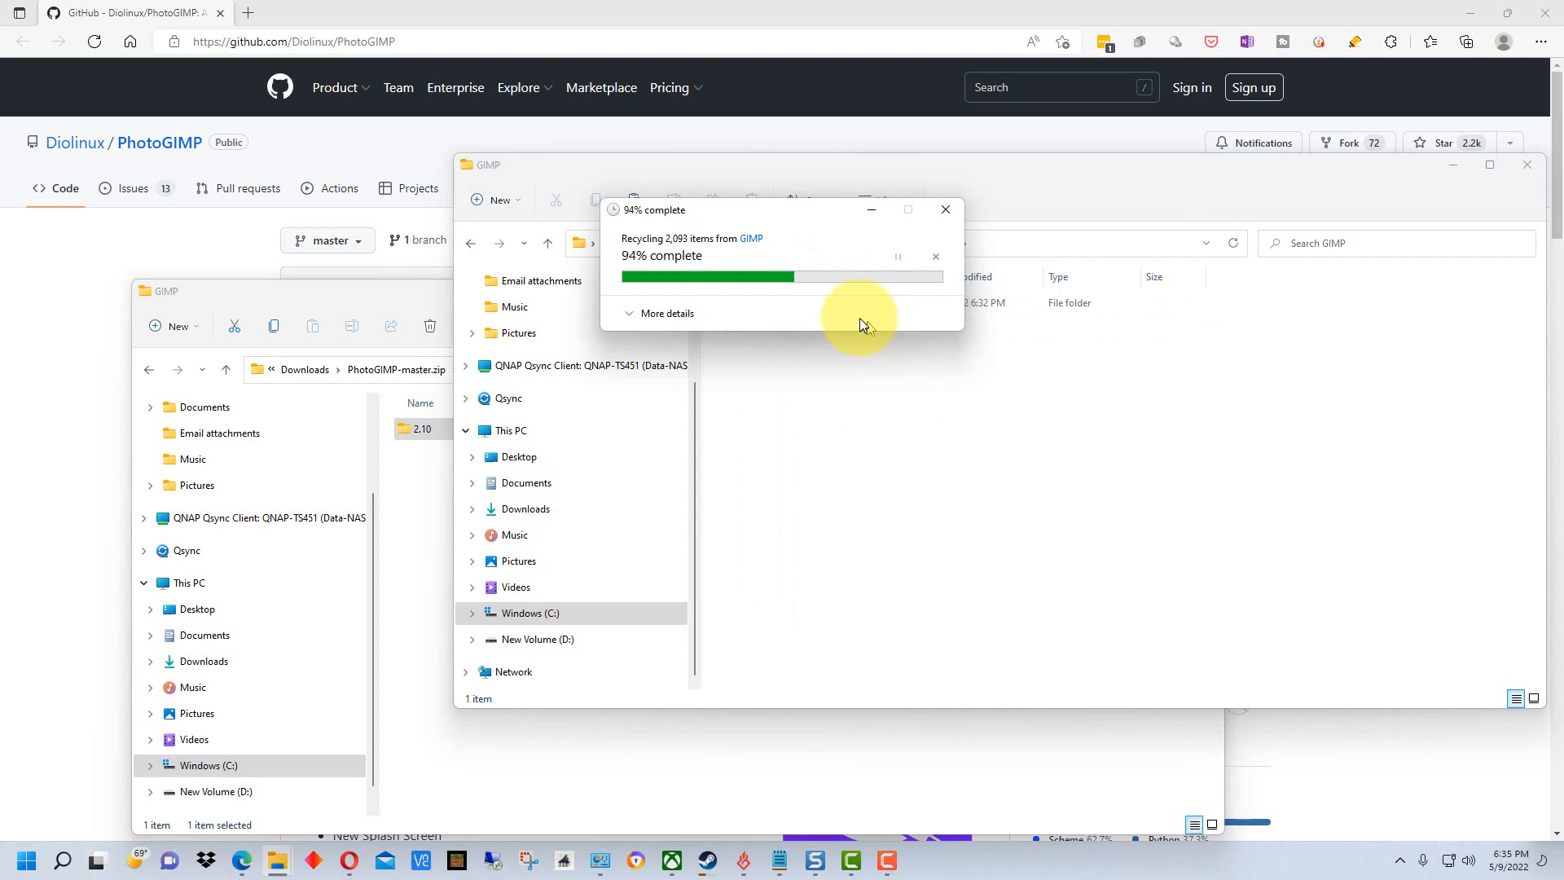
- Rename the backup folder 2.10.old in AppData\Roaming\GIMP as 2.10
{"action": "right_click", "coordinate": [775, 306]}
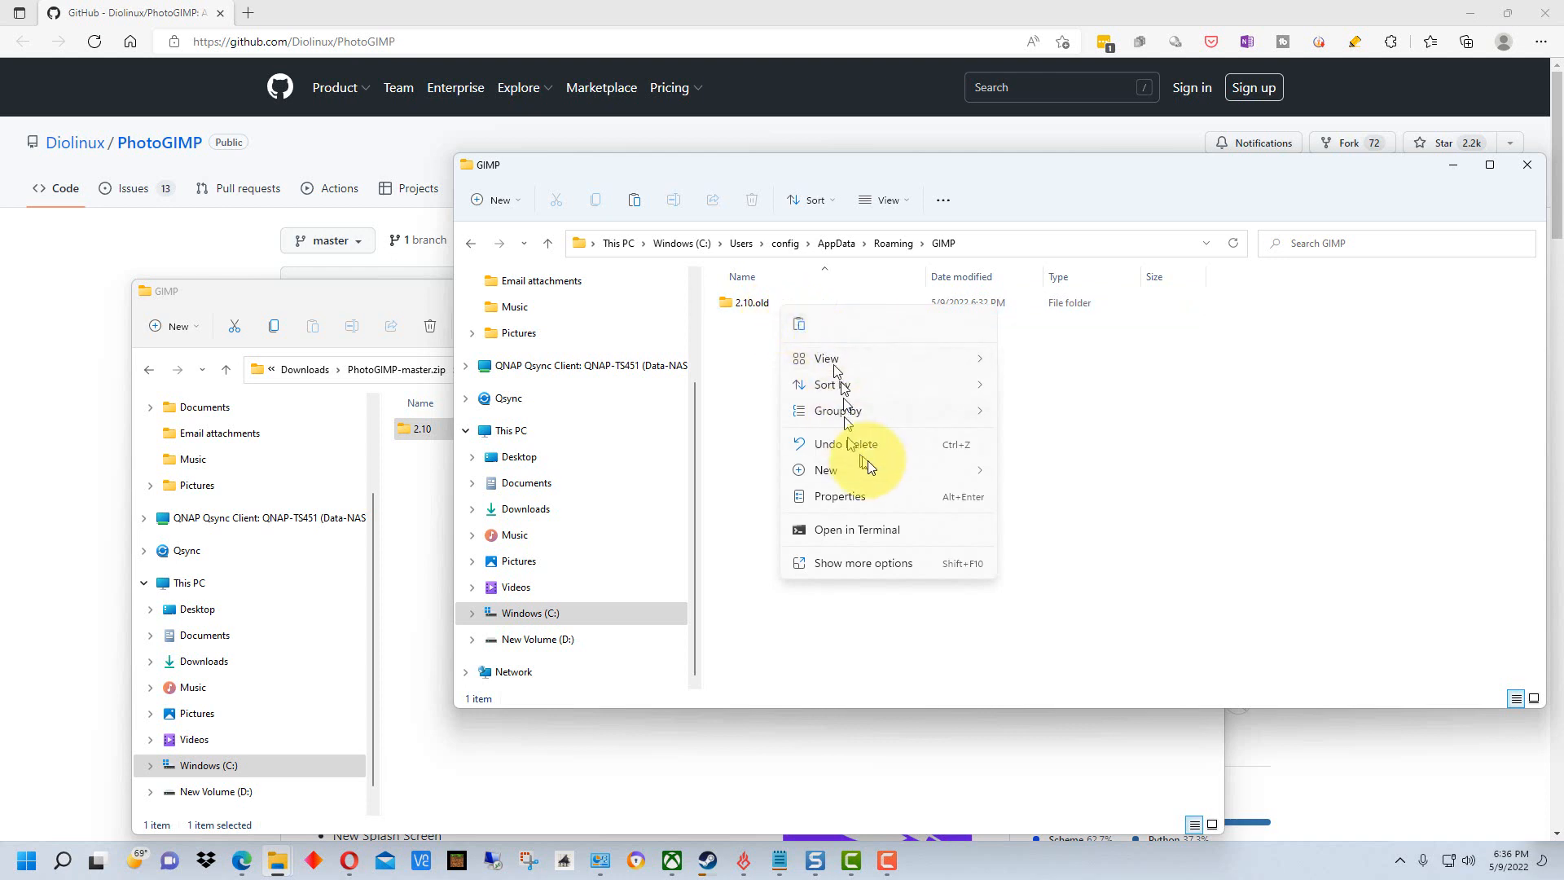
{"action": "mouse_move", "coordinate": [868, 458]}
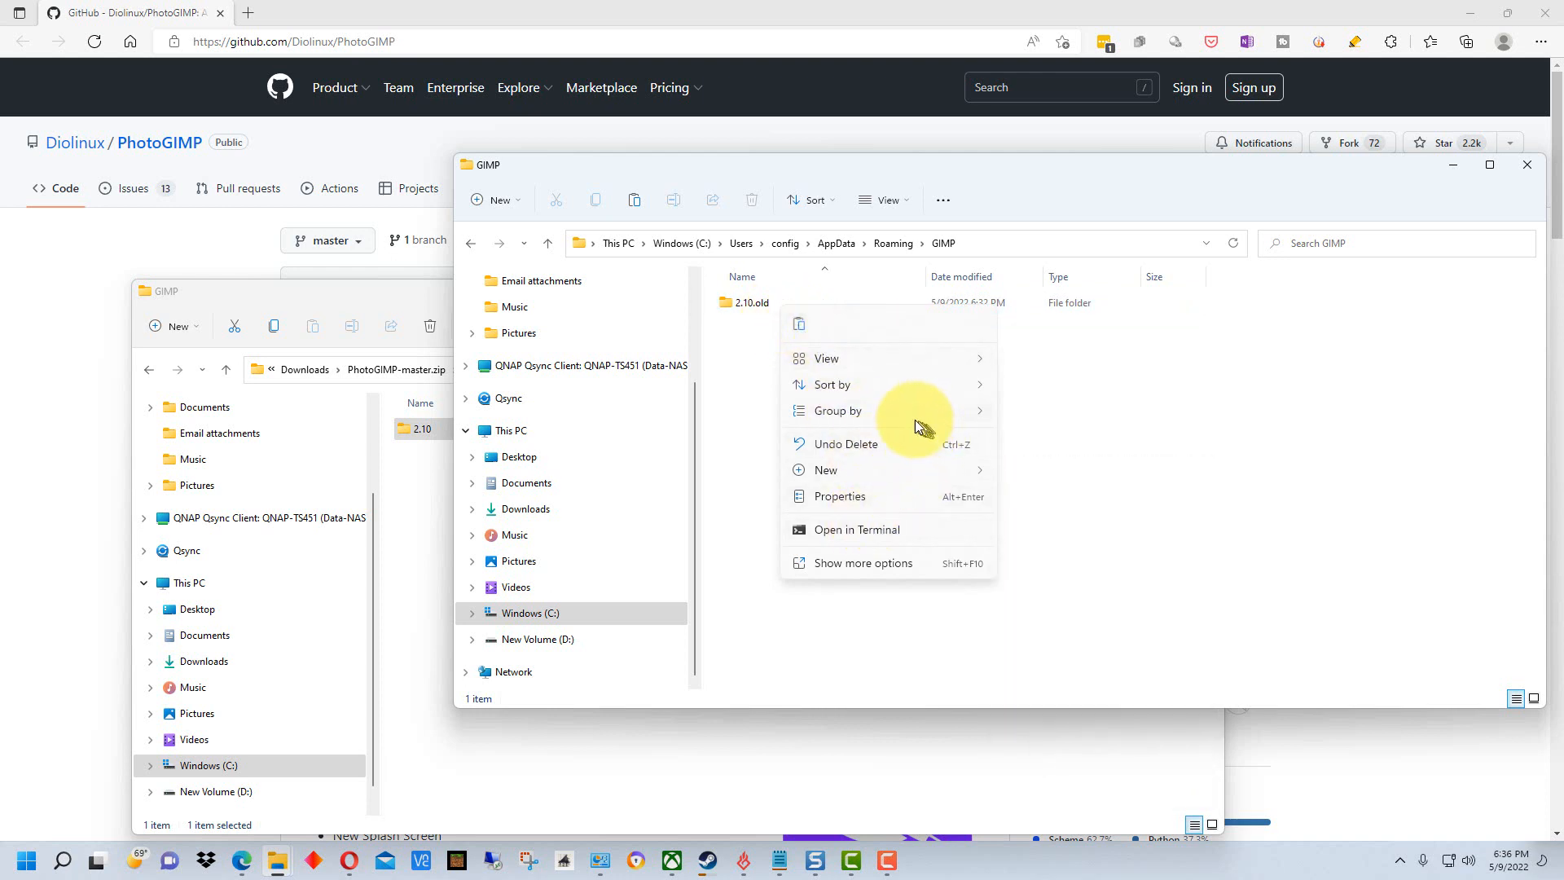
{"action": "mouse_move", "coordinate": [902, 426]}
{"action": "left_click", "coordinate": [764, 302]}
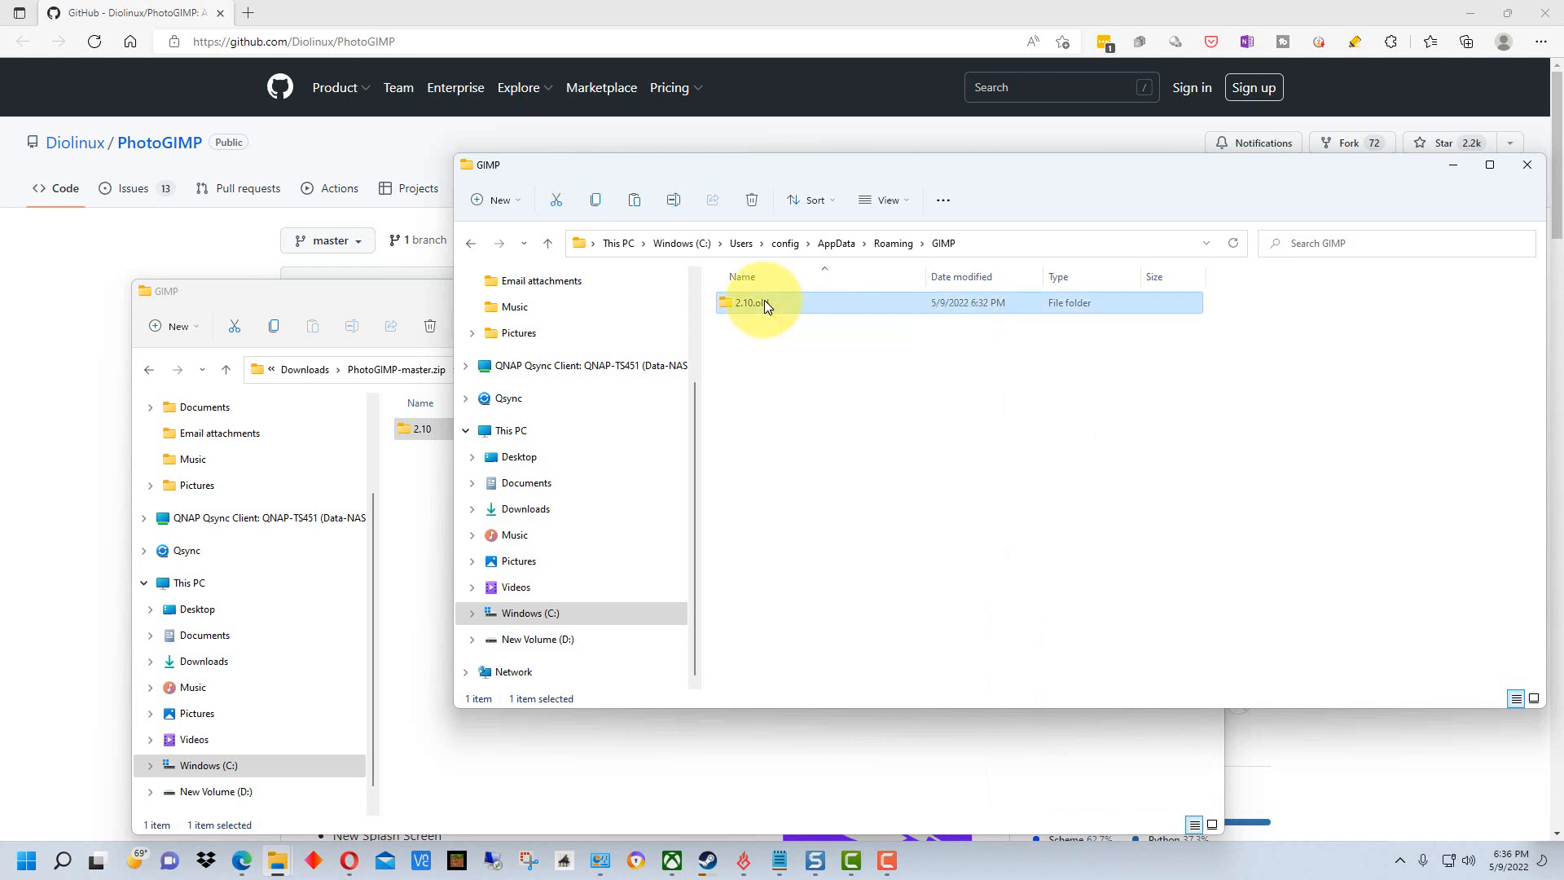
{"action": "right_click", "coordinate": [763, 301]}
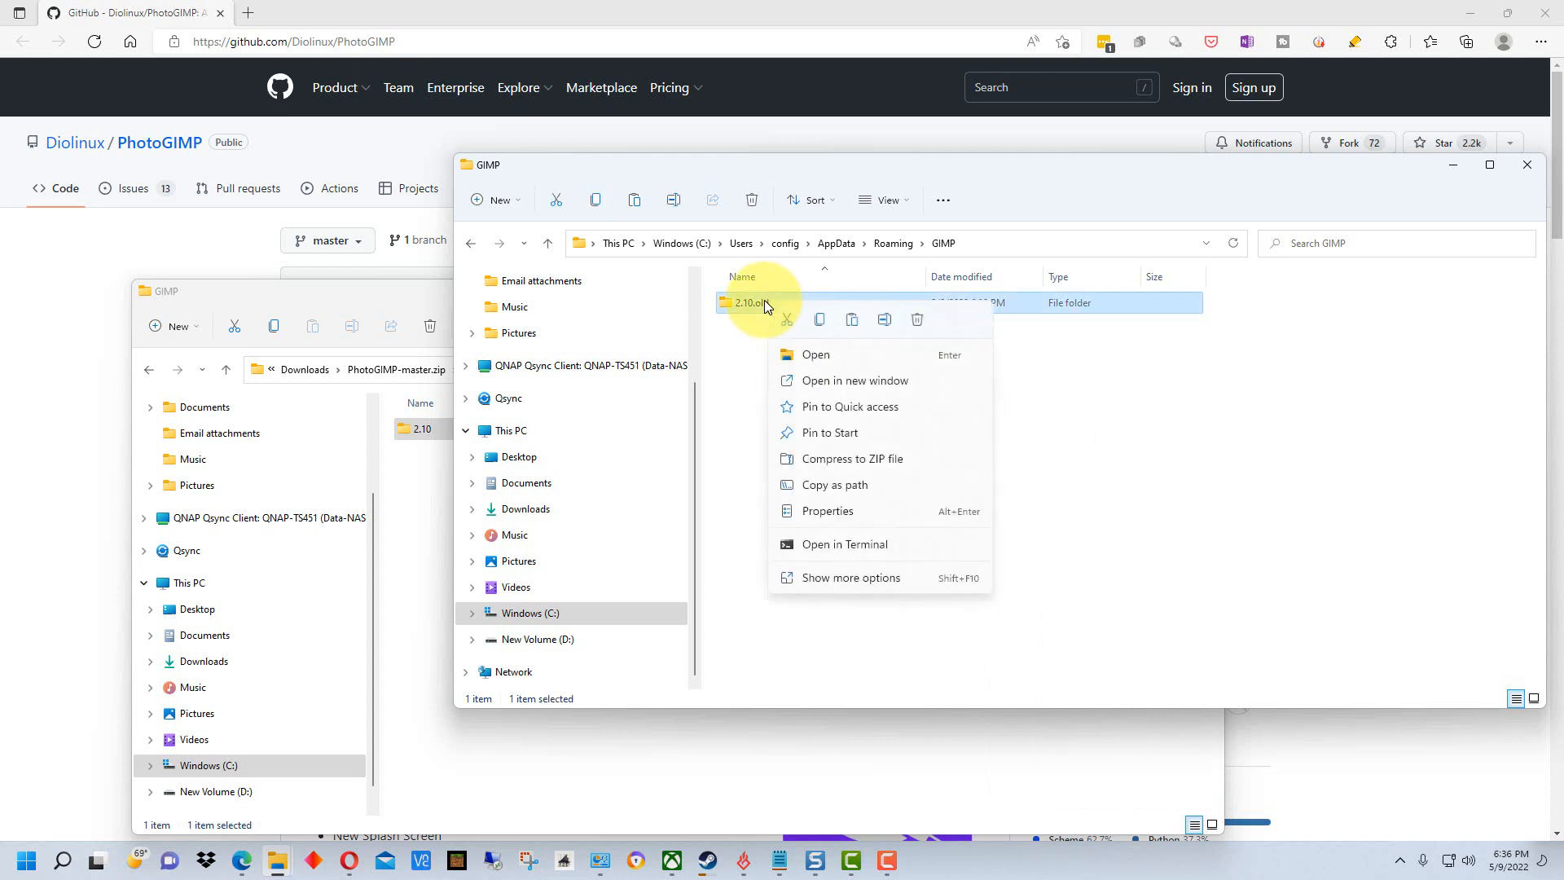
{"action": "left_click", "coordinate": [881, 316]}
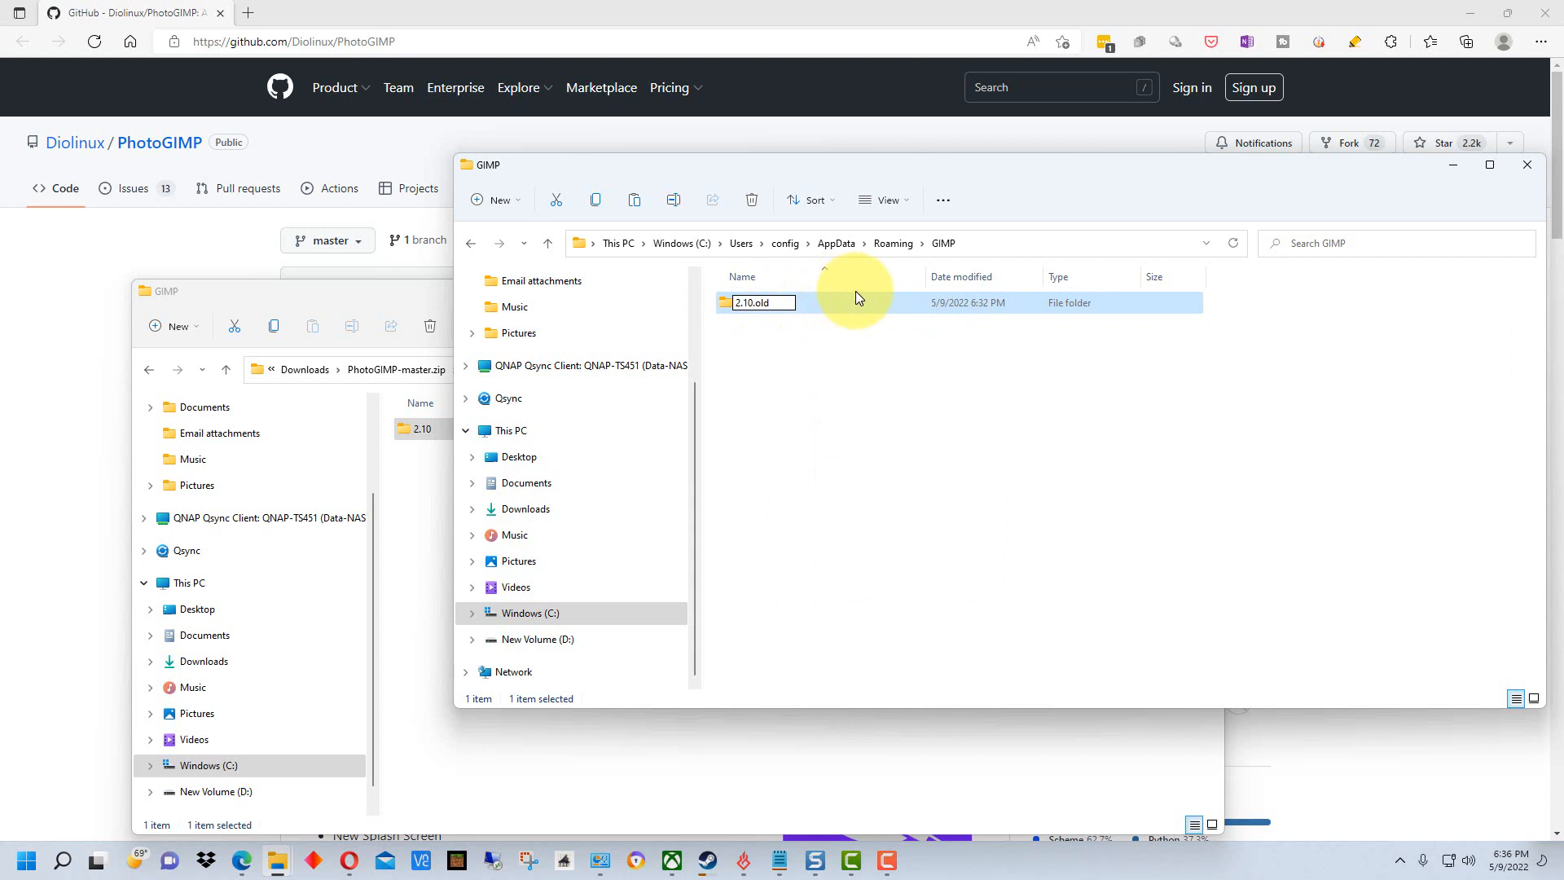
{"action": "key", "text": "BackSpace"}
{"action": "key", "text": "BackSpace"}
{"action": "key", "text": "BackSpace"}
{"action": "key", "text": "BackSpace"}
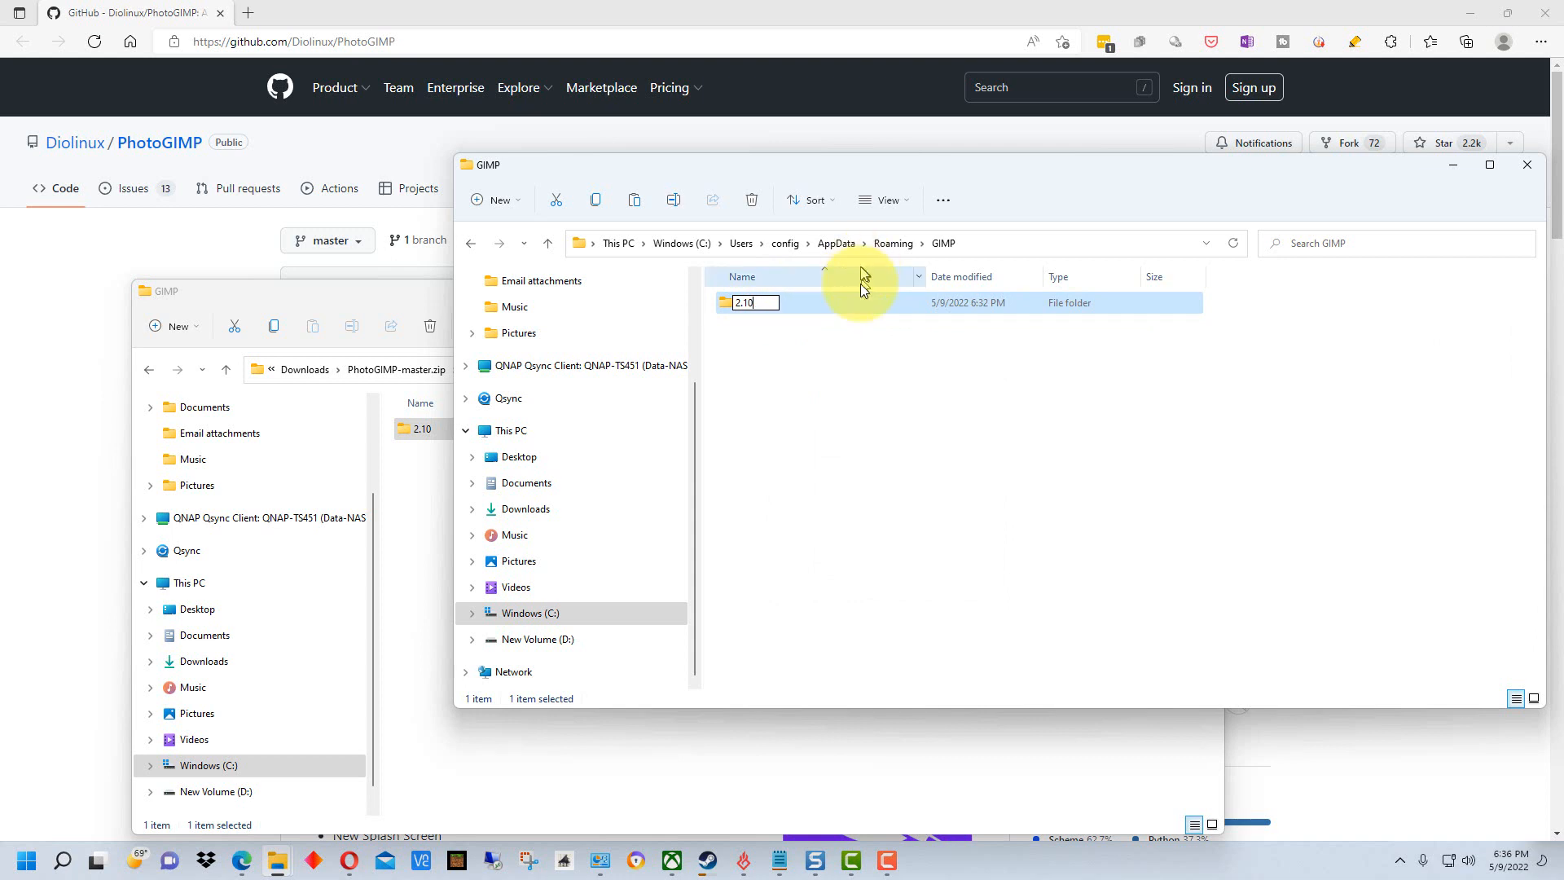
{"action": "left_click", "coordinate": [862, 363]}
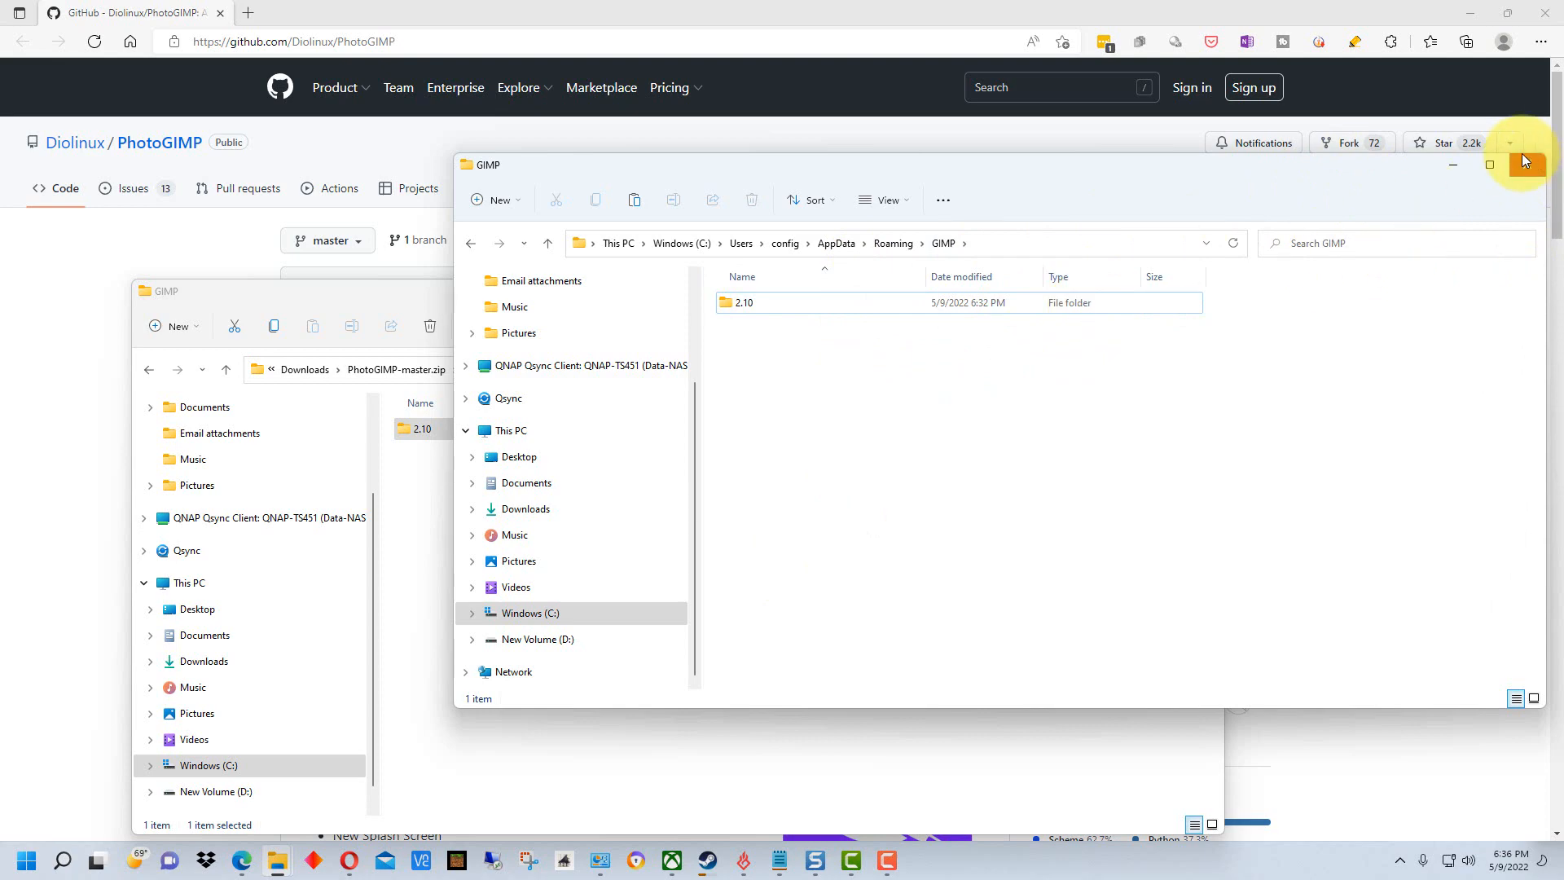
- Search Windows for gimp and launch GIMP 2.10.30
{"action": "left_click", "coordinate": [18, 866]}
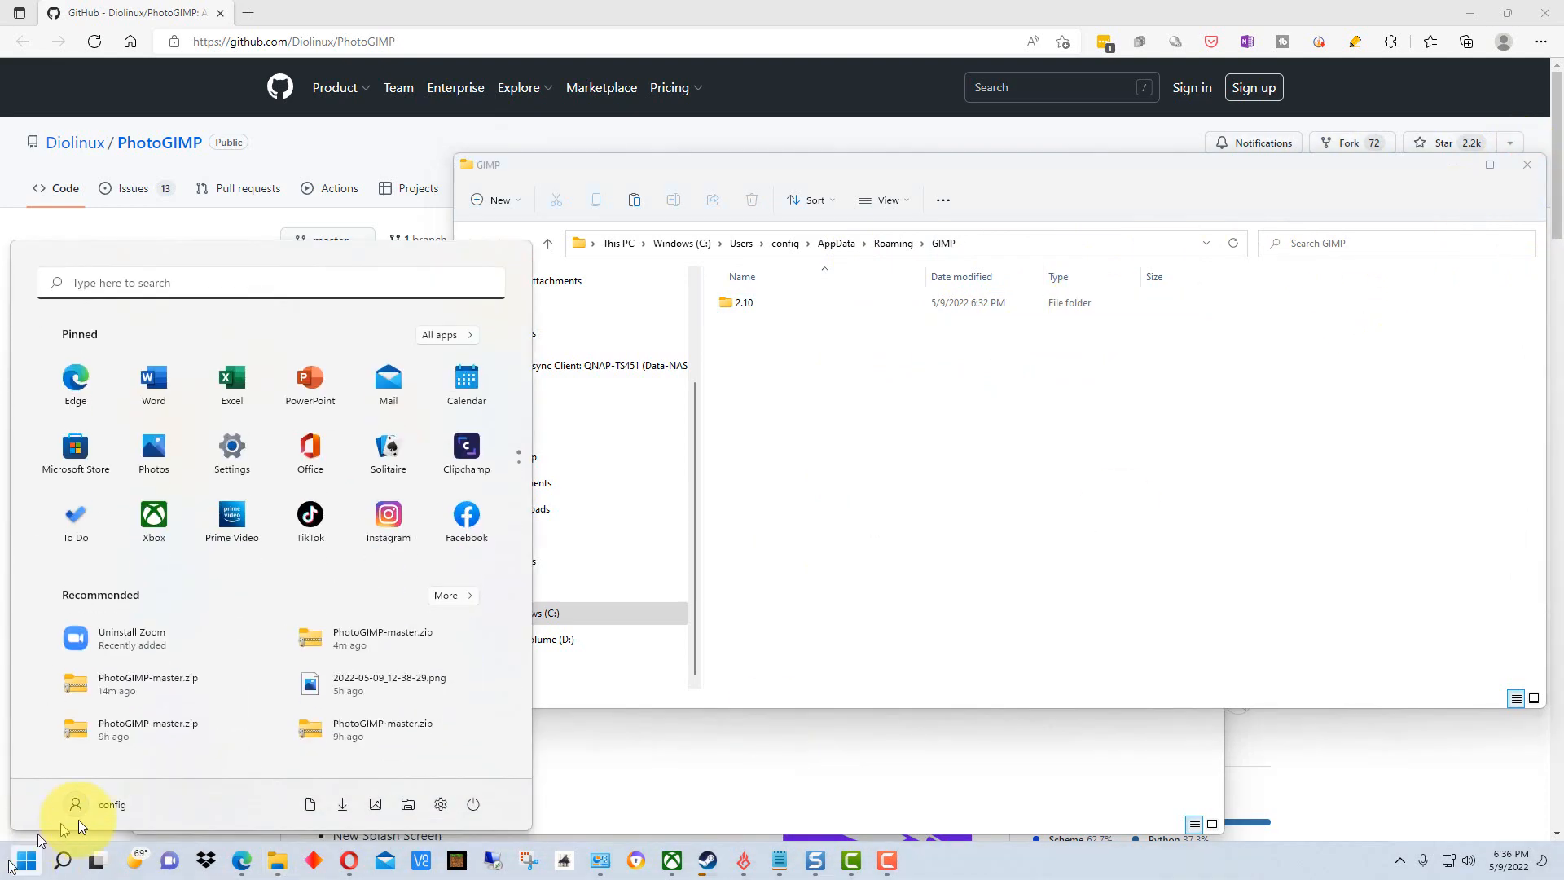
{"action": "type", "text": "gimp"}
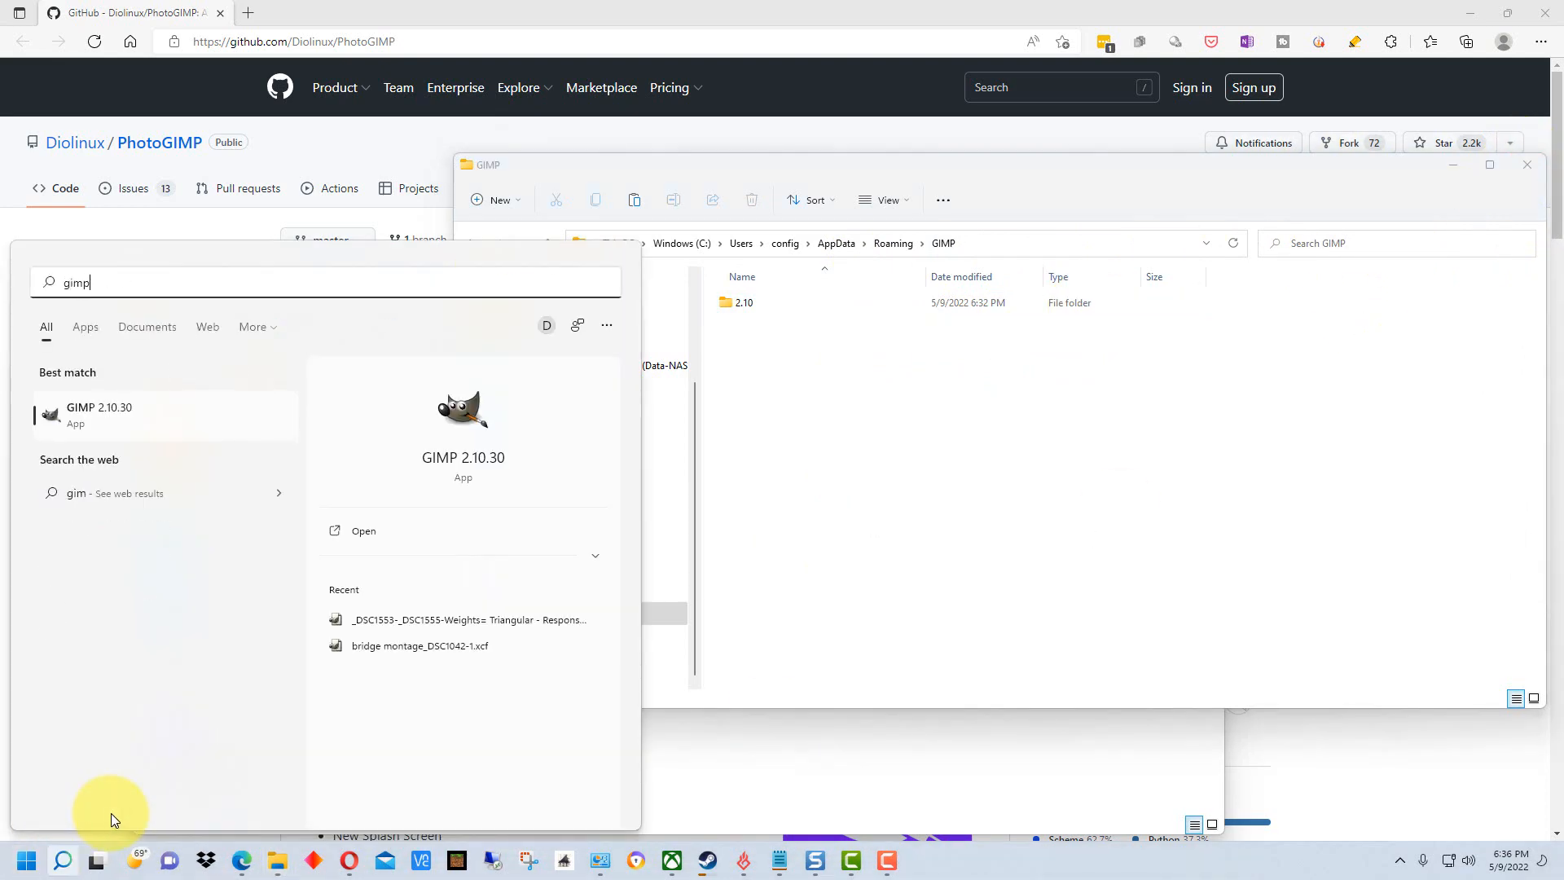
{"action": "left_click", "coordinate": [470, 408]}
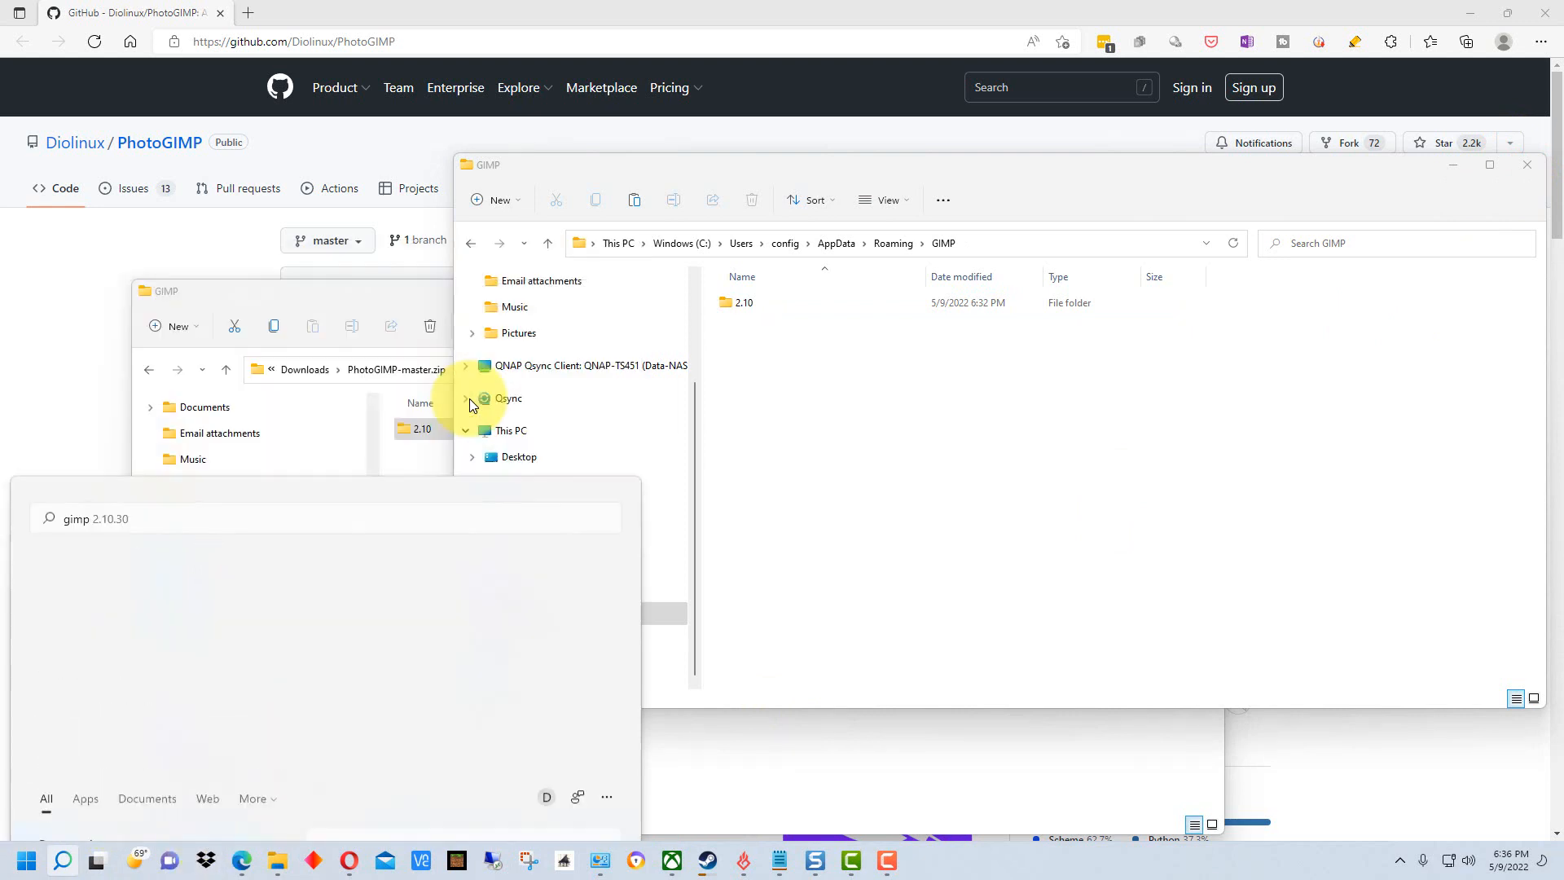